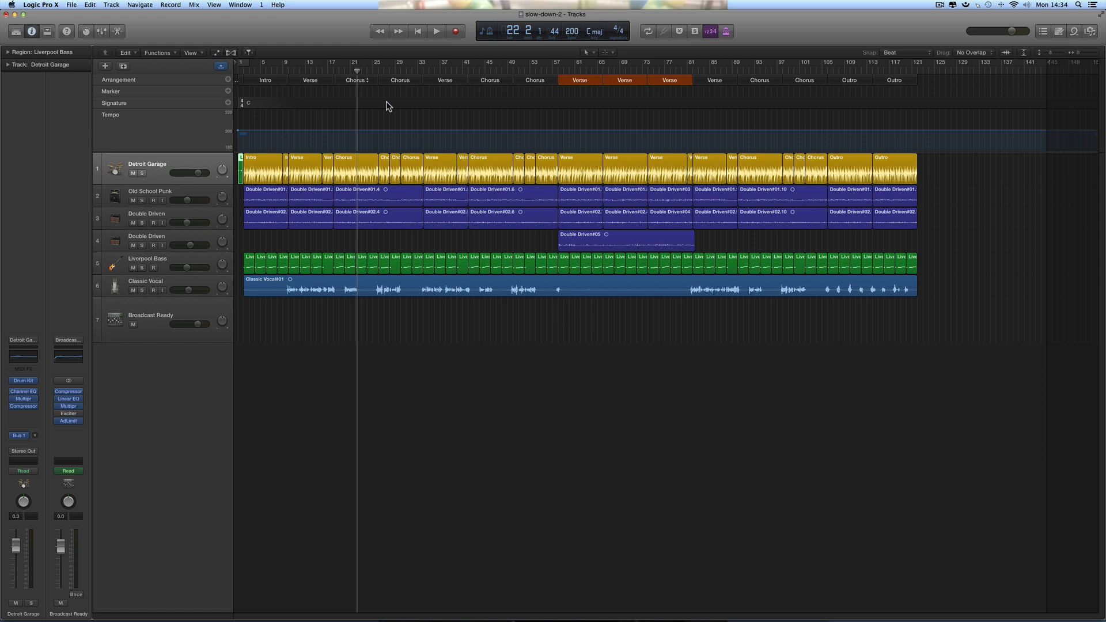
# Play the song from bar 10 into the first chorus, stop, and return the playhead to bar 10
pyautogui.click(356, 72)
pyautogui.moveTo(357, 72); pyautogui.dragTo(290, 76)
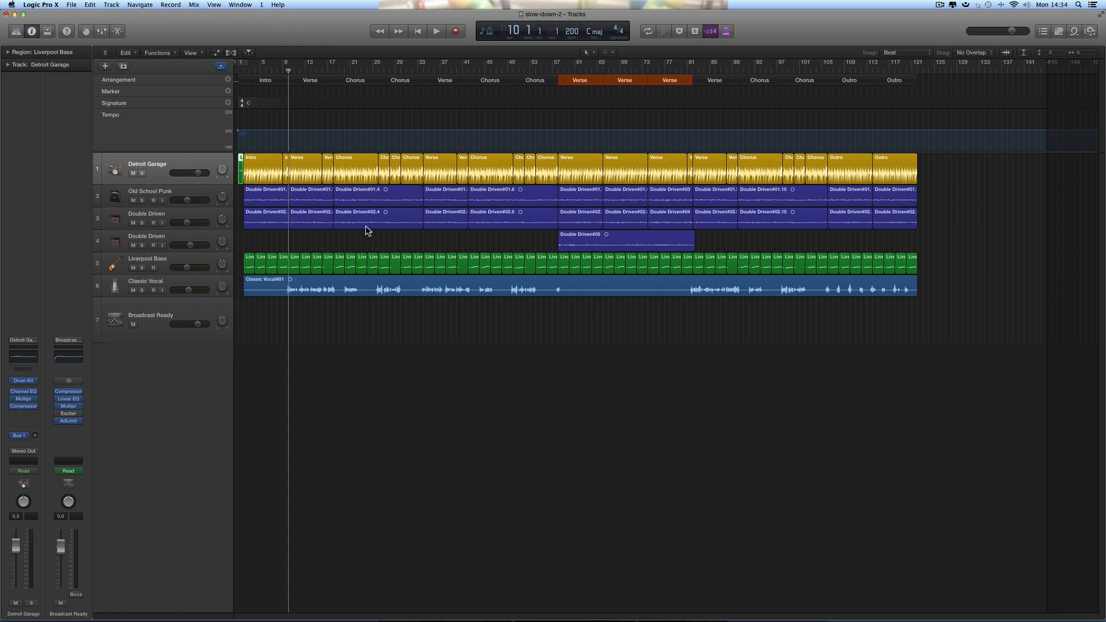
pyautogui.moveTo(288, 72)
pyautogui.mouseDown()
pyautogui.moveTo(311, 72)
pyautogui.moveTo(288, 73)
pyautogui.mouseUp()
pyautogui.click(436, 32)
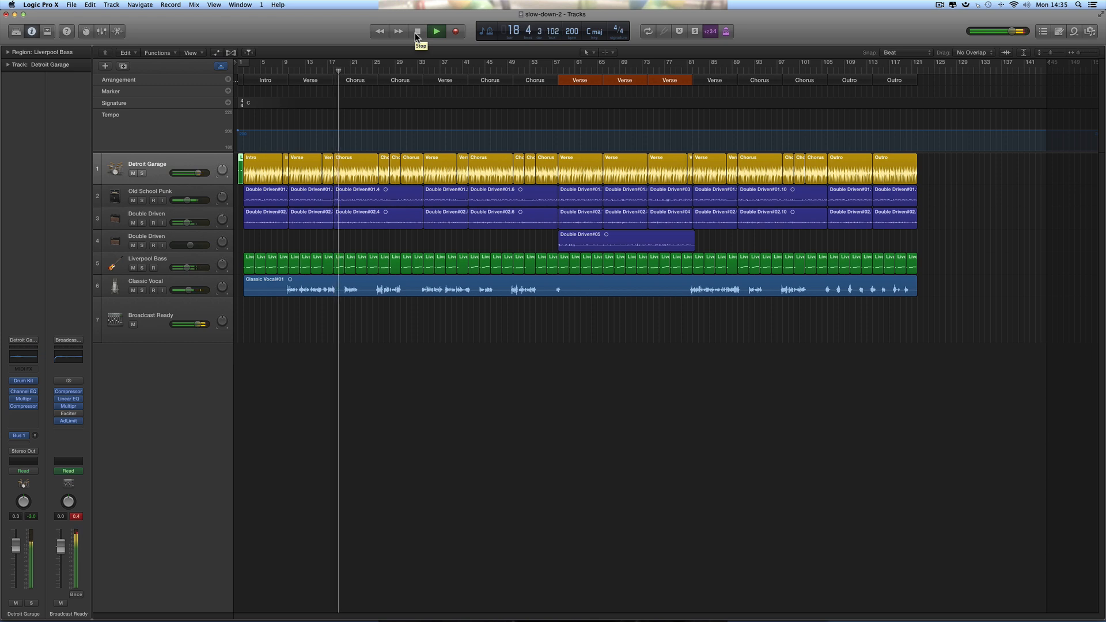
pyautogui.click(417, 31)
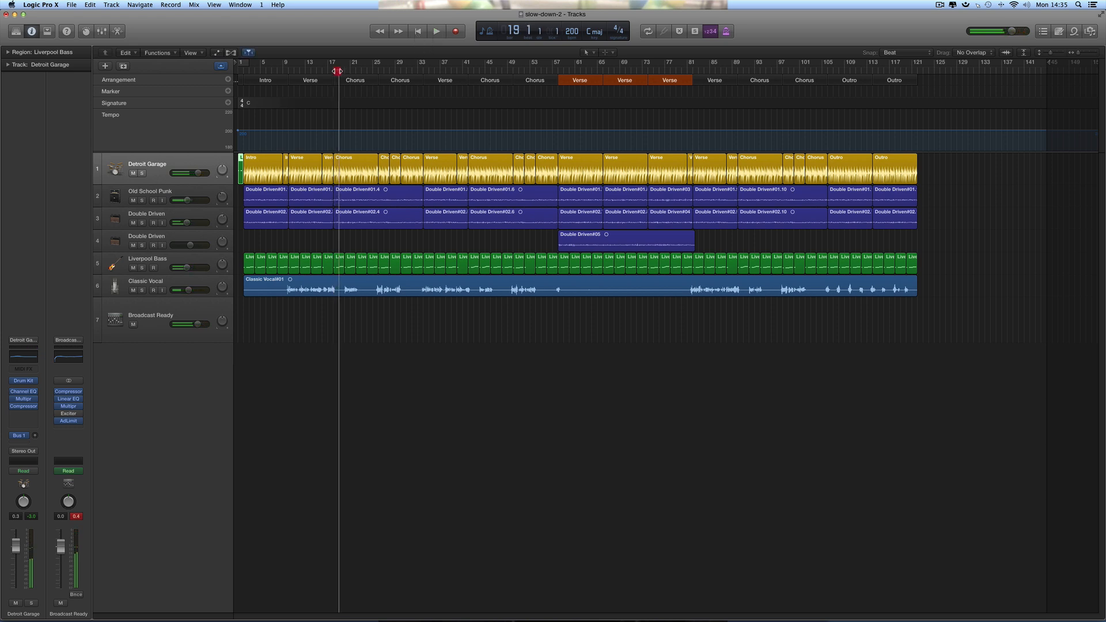
pyautogui.moveTo(339, 70); pyautogui.dragTo(289, 71)
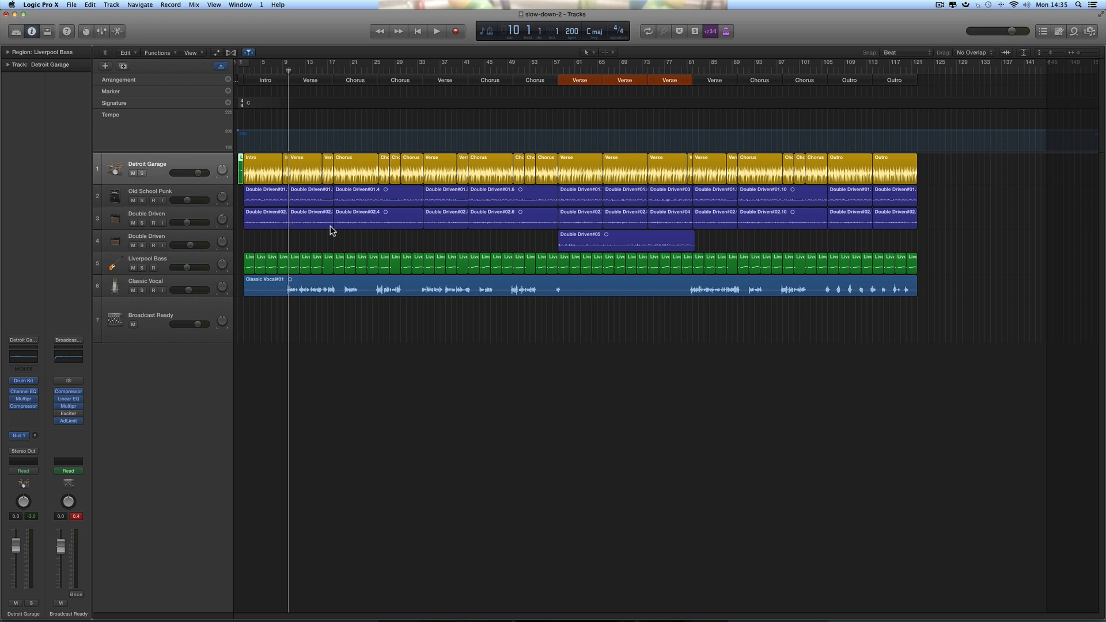
# Open the mixer below the tracks and enlarge it to show the full channel strips
pyautogui.click(105, 34)
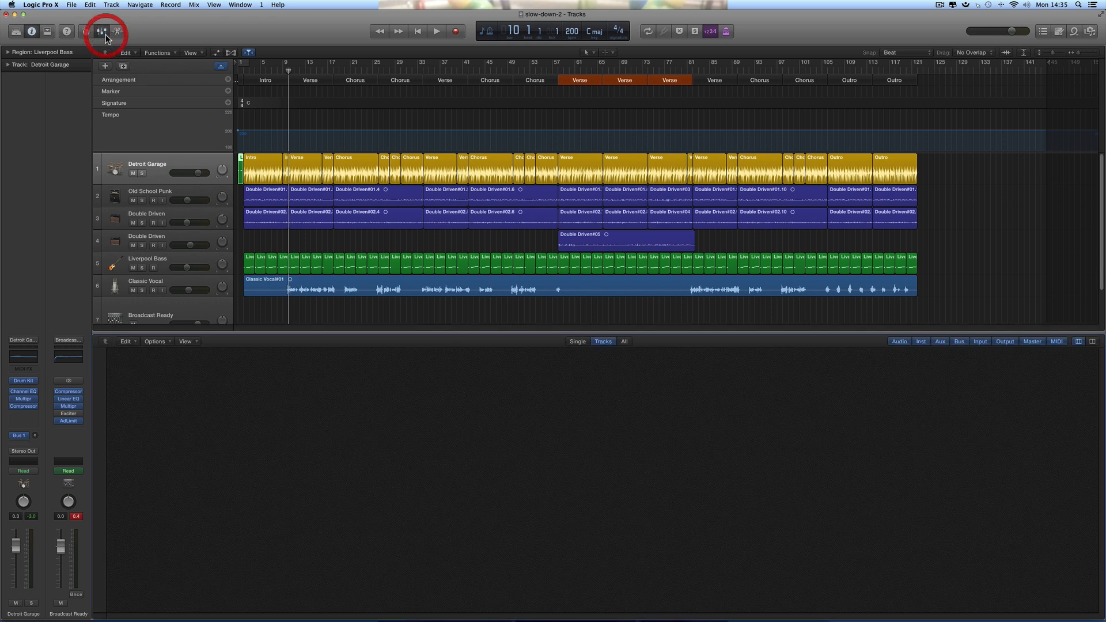
pyautogui.moveTo(414, 334); pyautogui.dragTo(412, 254)
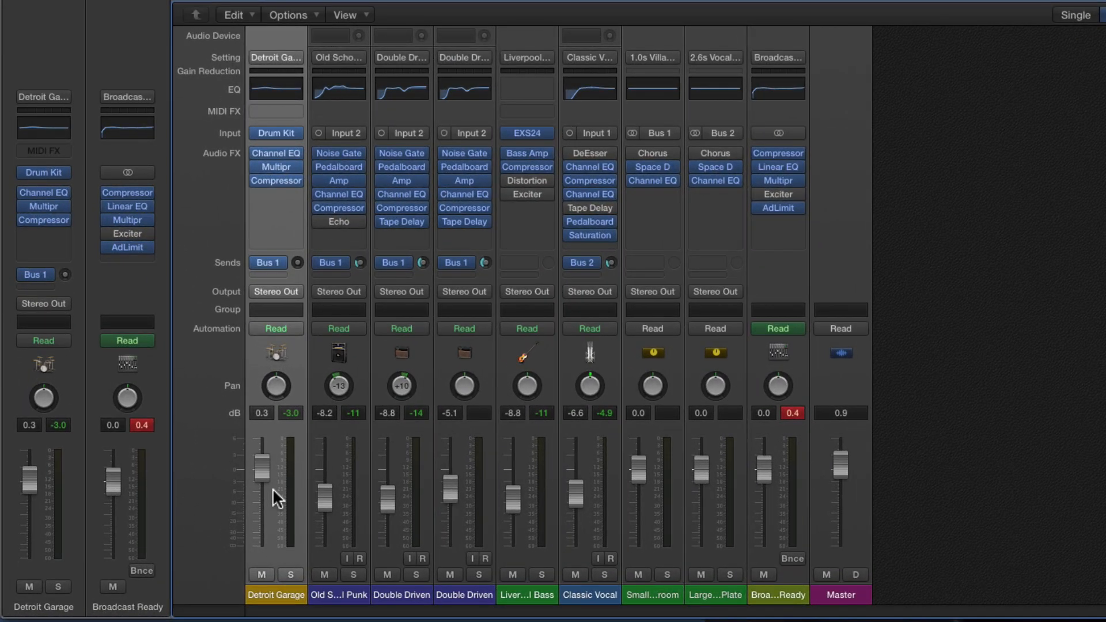
pyautogui.moveTo(271, 164)
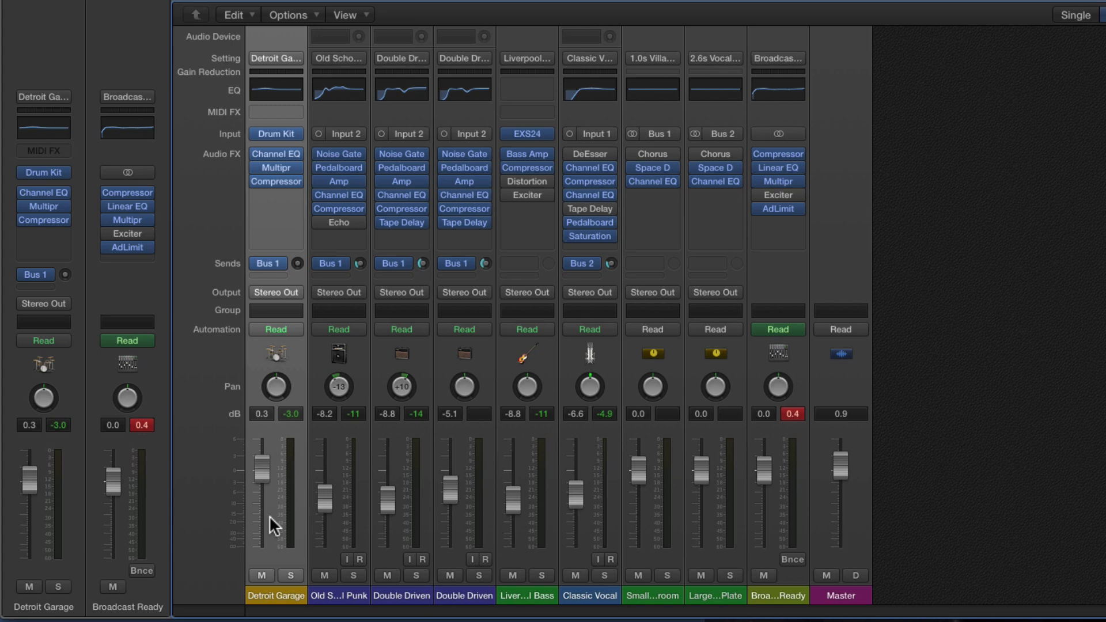
pyautogui.scroll(-2, 269, 516)
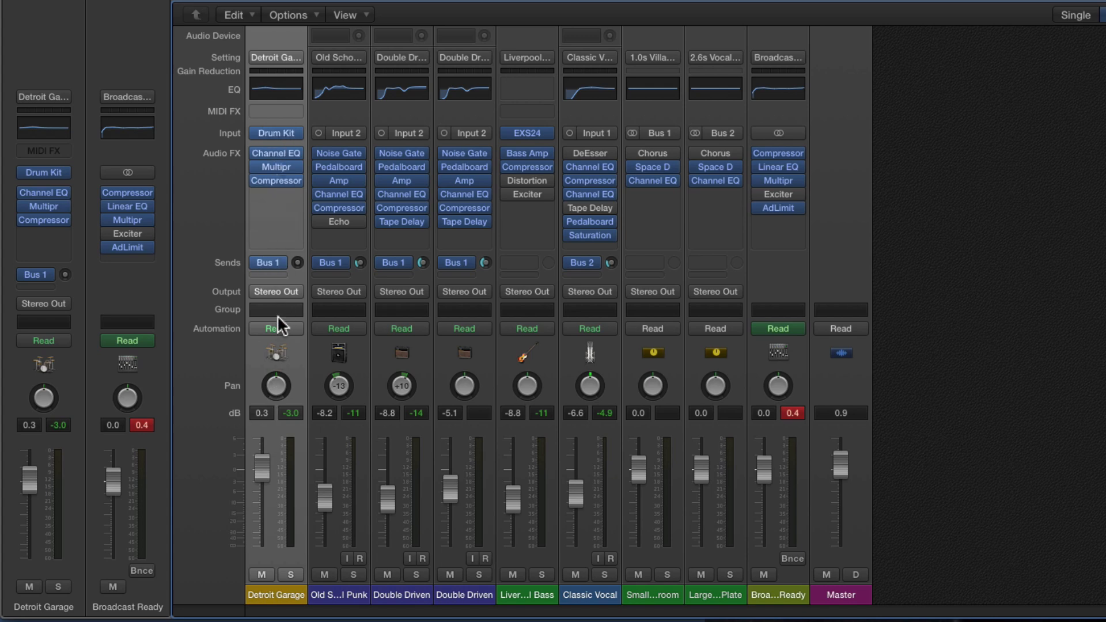
# Bypass the Compressor on the Detroit Garage channel and add a send to Bus 3
pyautogui.moveTo(256, 182)
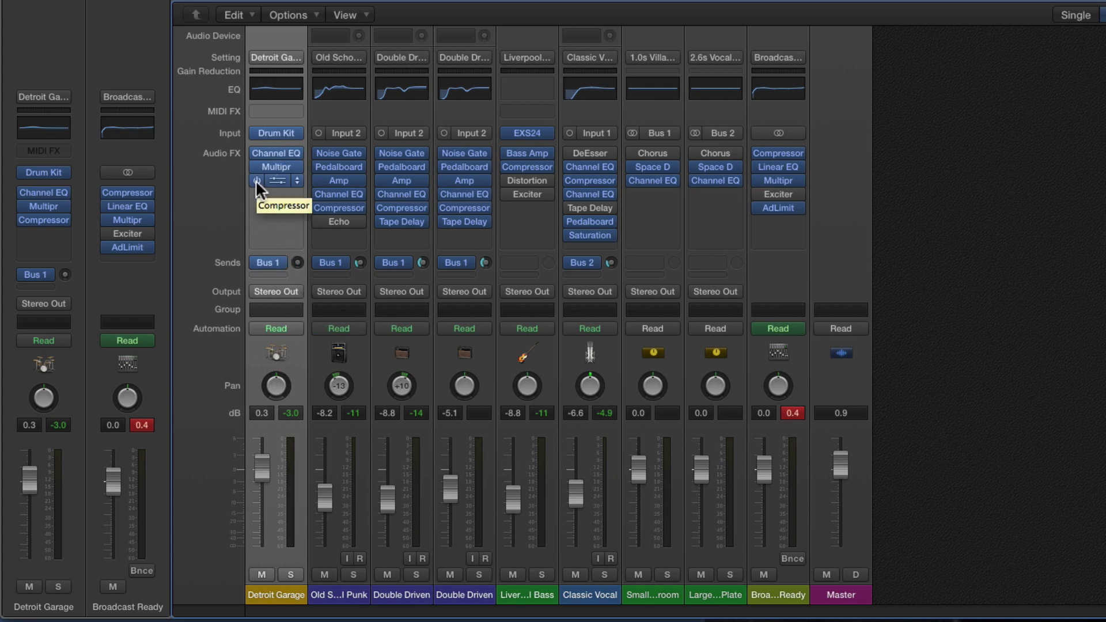
pyautogui.click(256, 180)
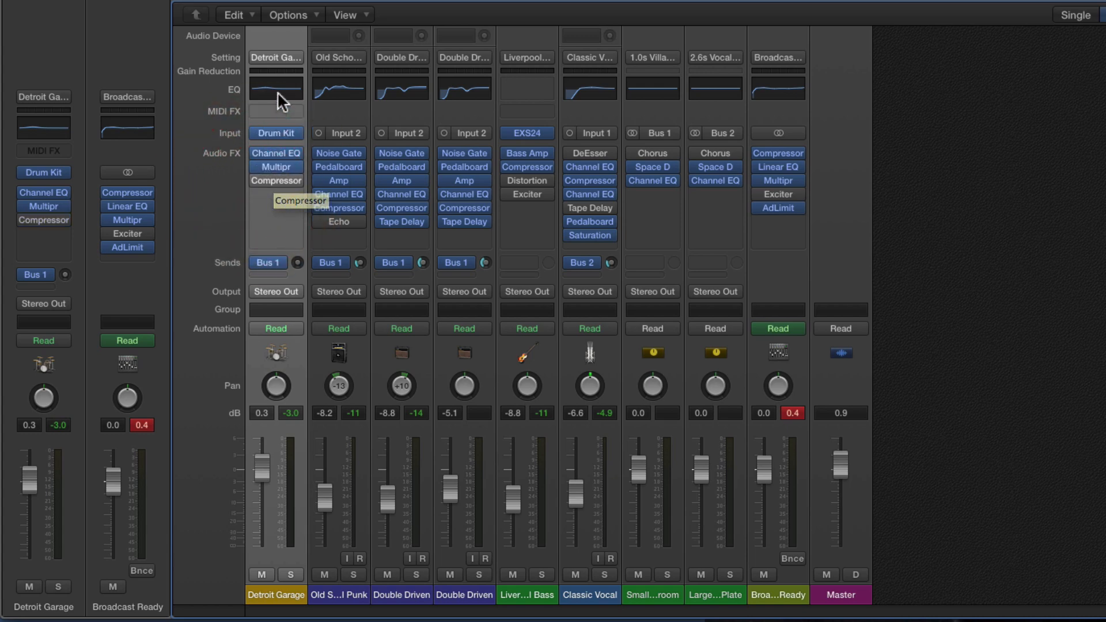
pyautogui.click(268, 272)
pyautogui.moveTo(284, 356)
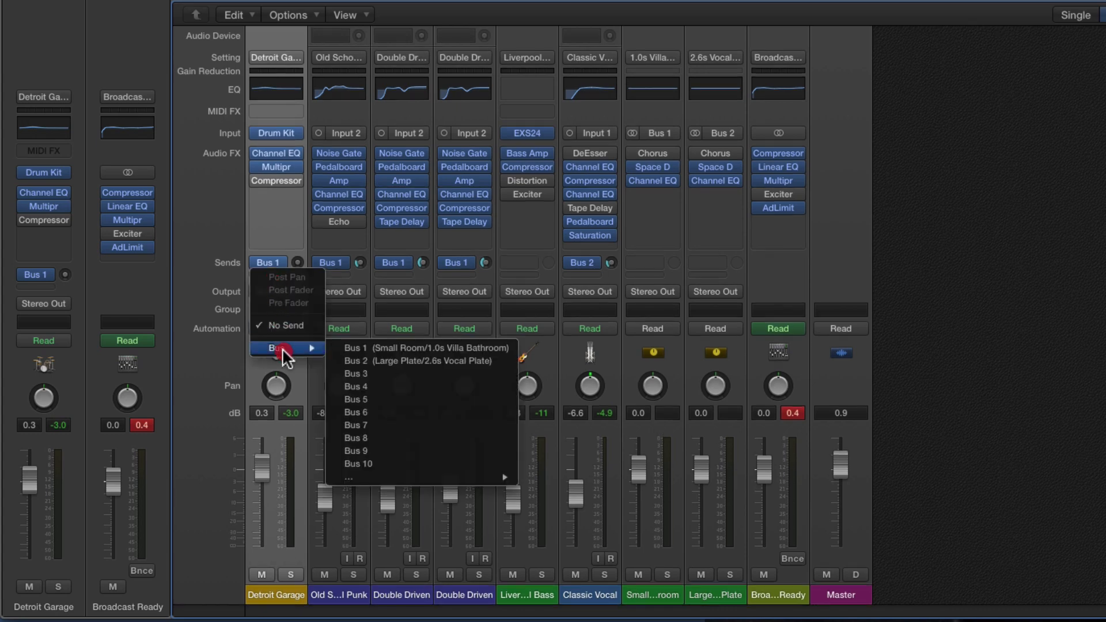
pyautogui.click(378, 370)
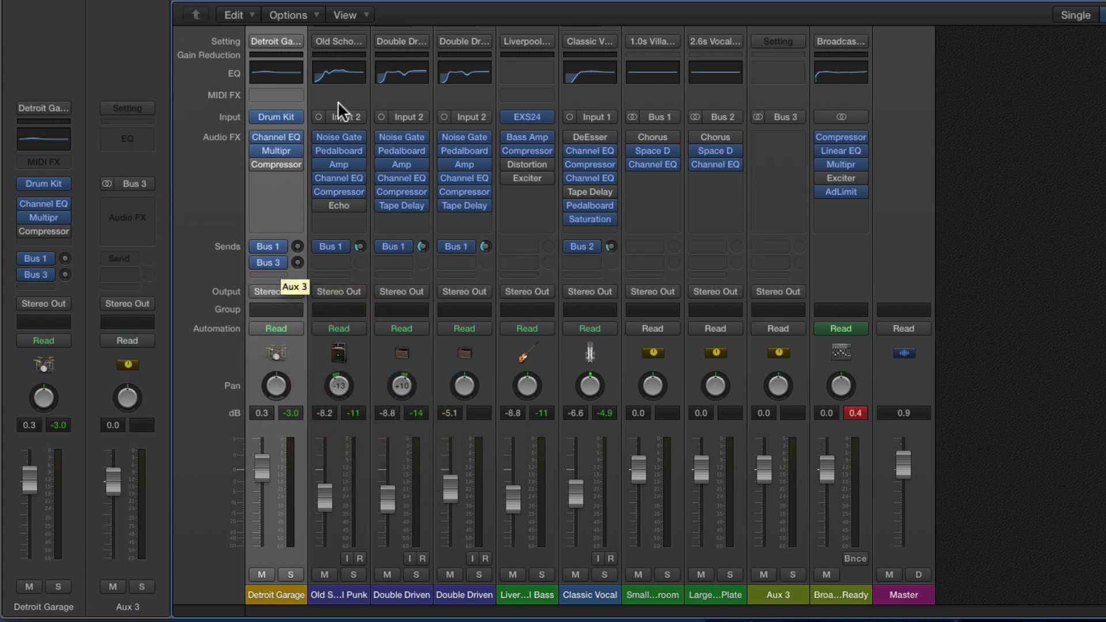
pyautogui.moveTo(378, 2); pyautogui.dragTo(378, 0)
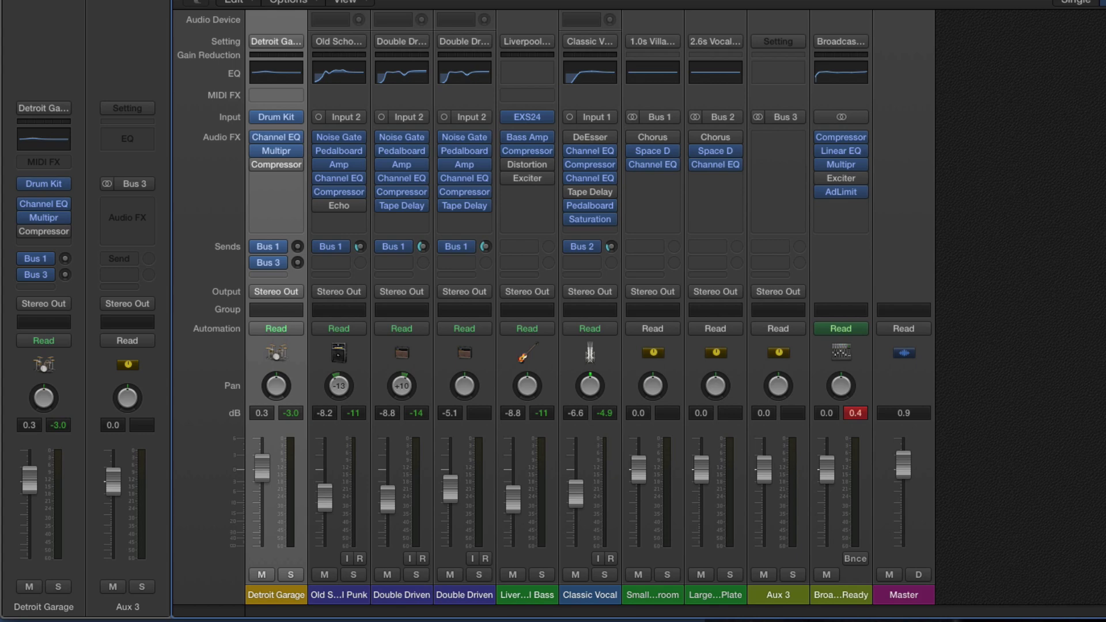
# Keep Bus 3 as the input of the Aux 3 channel and solo that channel
pyautogui.click(784, 597)
pyautogui.click(793, 116)
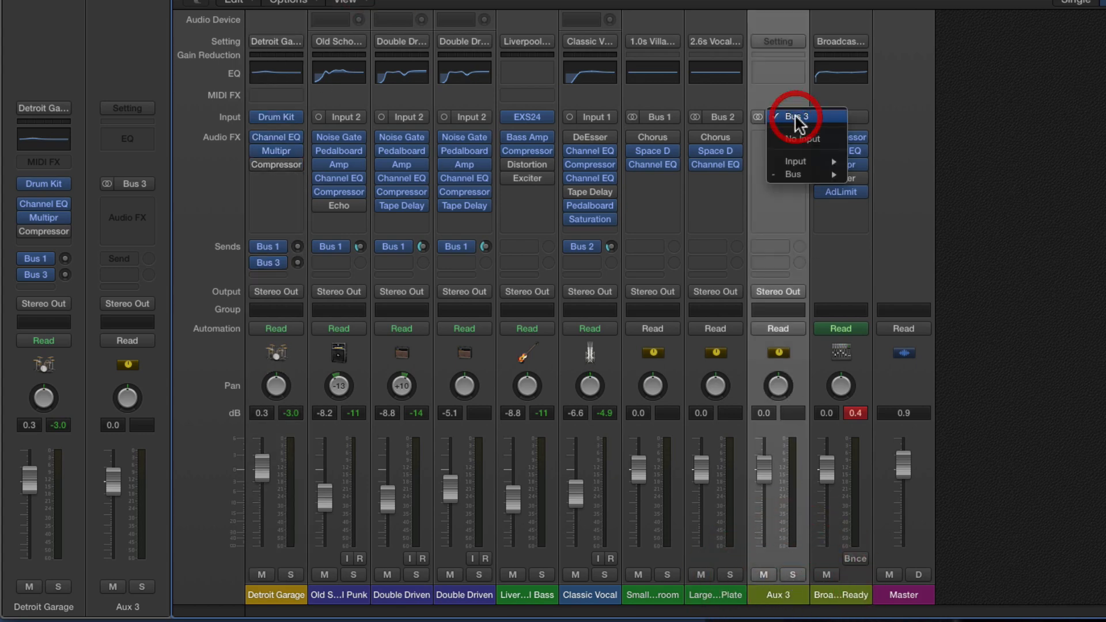
pyautogui.click(810, 116)
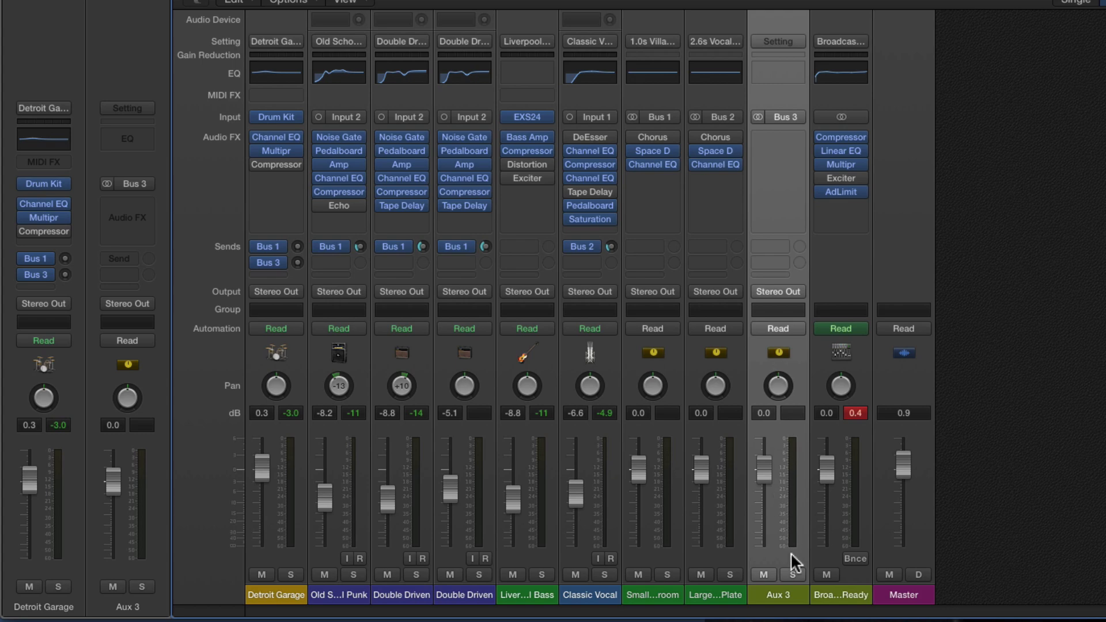
pyautogui.click(791, 574)
# Set the Aux 3 fader to -0.2 dB and Detroit Garage's Bus 3 send to about -3.7 dB, comparing with solo off and on
pyautogui.moveTo(297, 263); pyautogui.dragTo(291, 189)
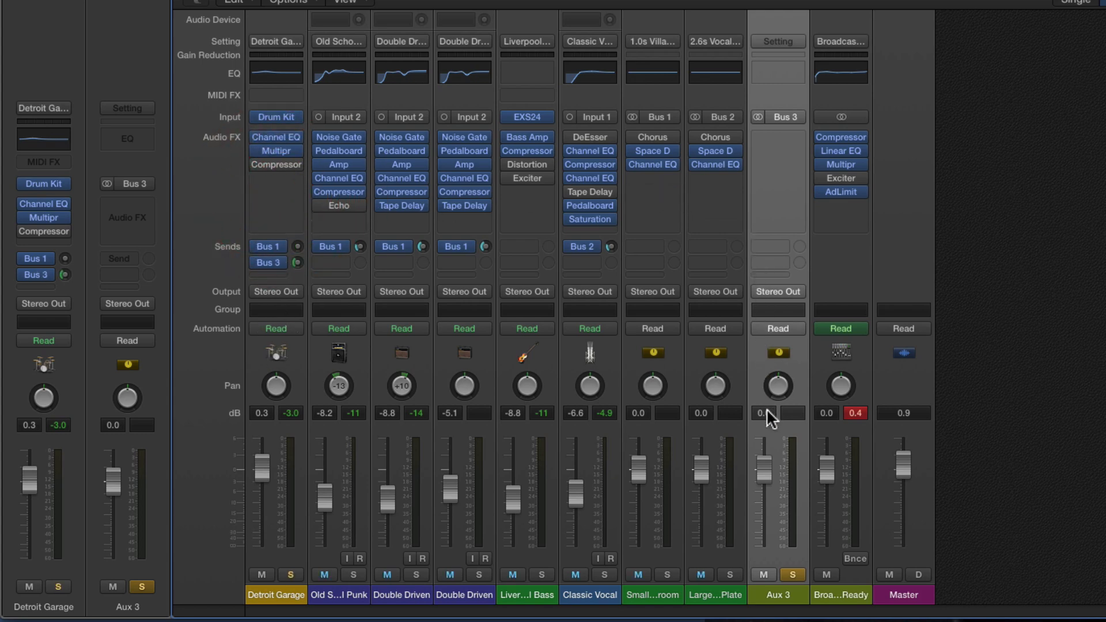
pyautogui.moveTo(297, 259)
pyautogui.mouseDown()
pyautogui.moveTo(307, 309)
pyautogui.moveTo(301, 264)
pyautogui.moveTo(282, 267)
pyautogui.mouseUp()
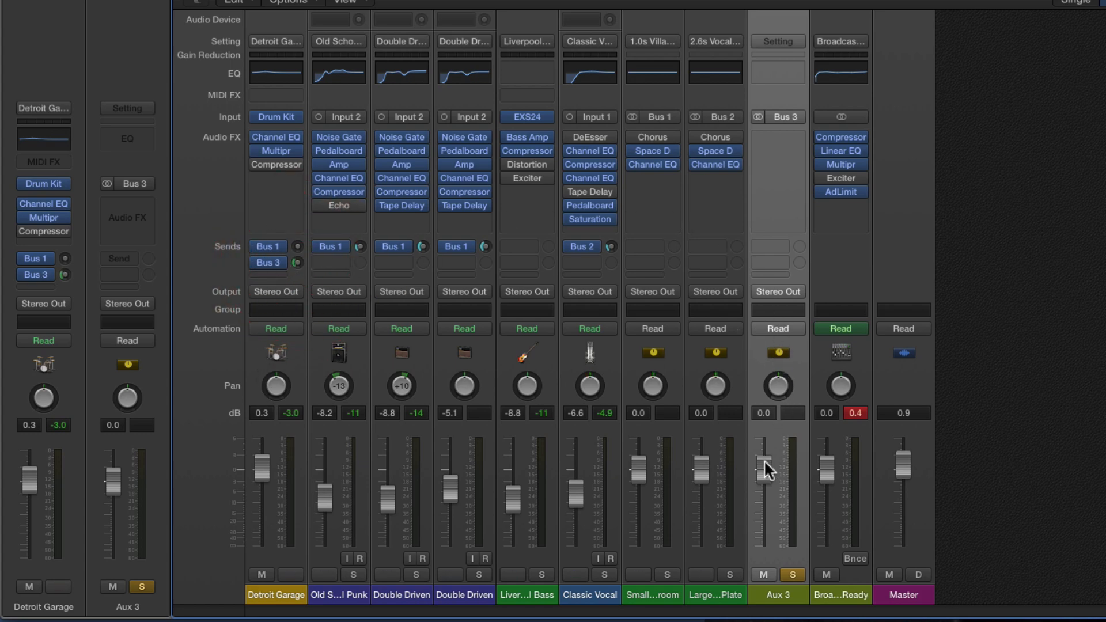
pyautogui.moveTo(766, 470); pyautogui.dragTo(762, 471)
pyautogui.click(298, 266)
pyautogui.moveTo(298, 262); pyautogui.dragTo(295, 205)
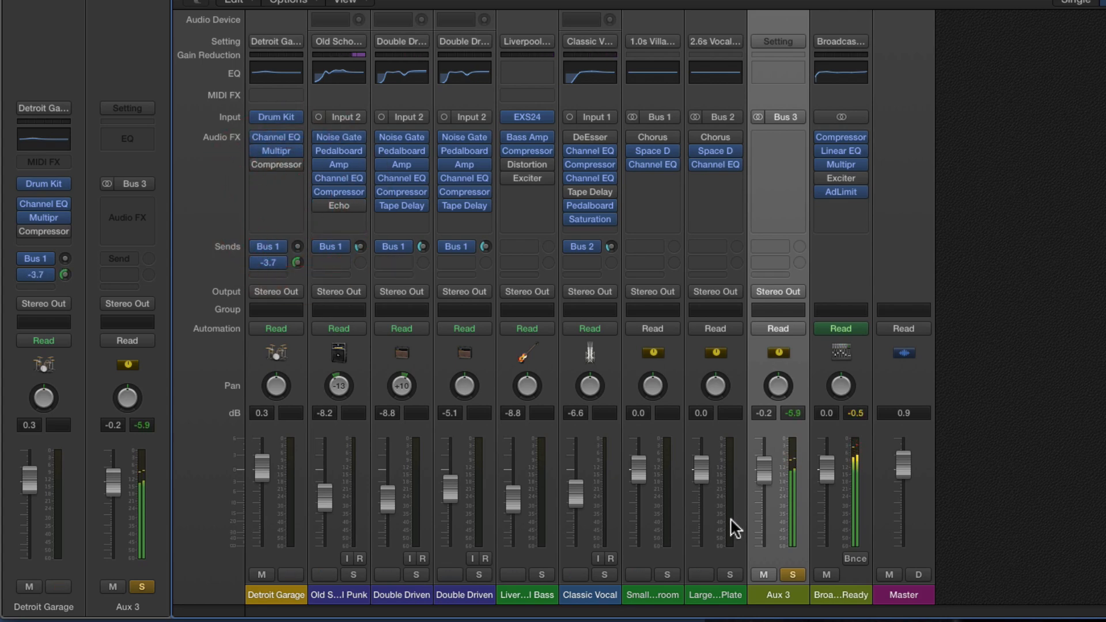
pyautogui.click(792, 575)
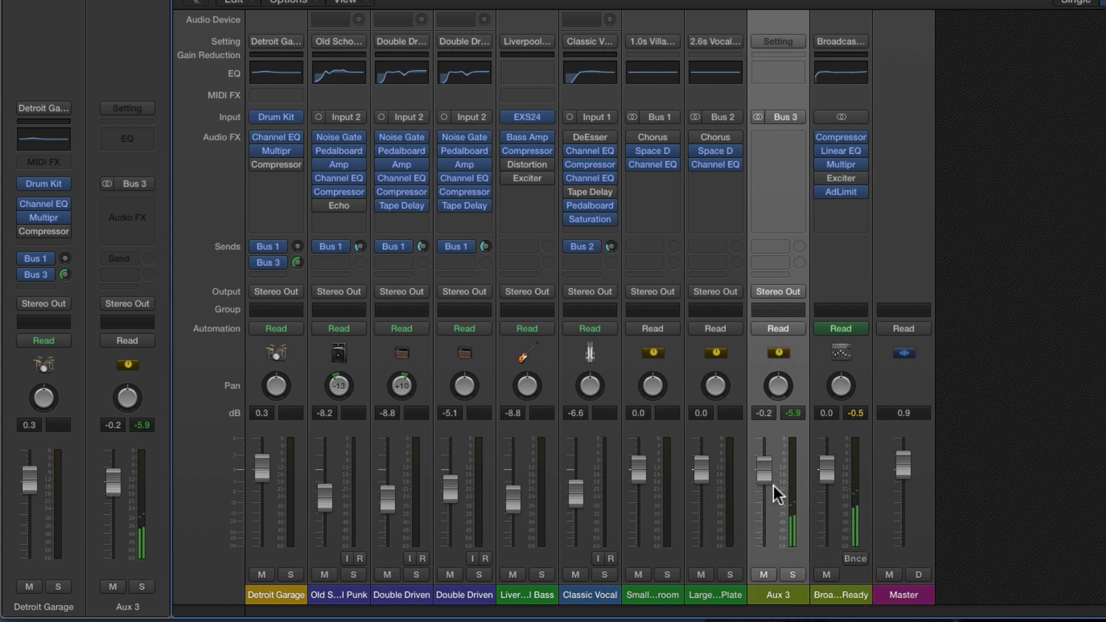
pyautogui.click(793, 574)
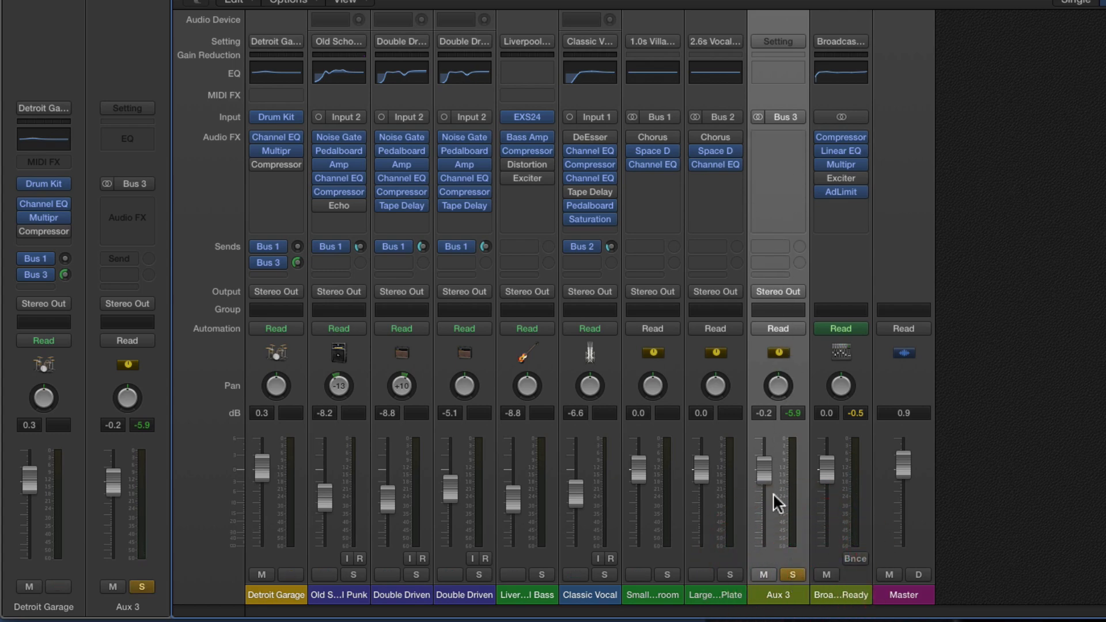
# Insert a stereo Compressor from the Dynamics plug-ins on the Aux 3 channel
pyautogui.click(776, 137)
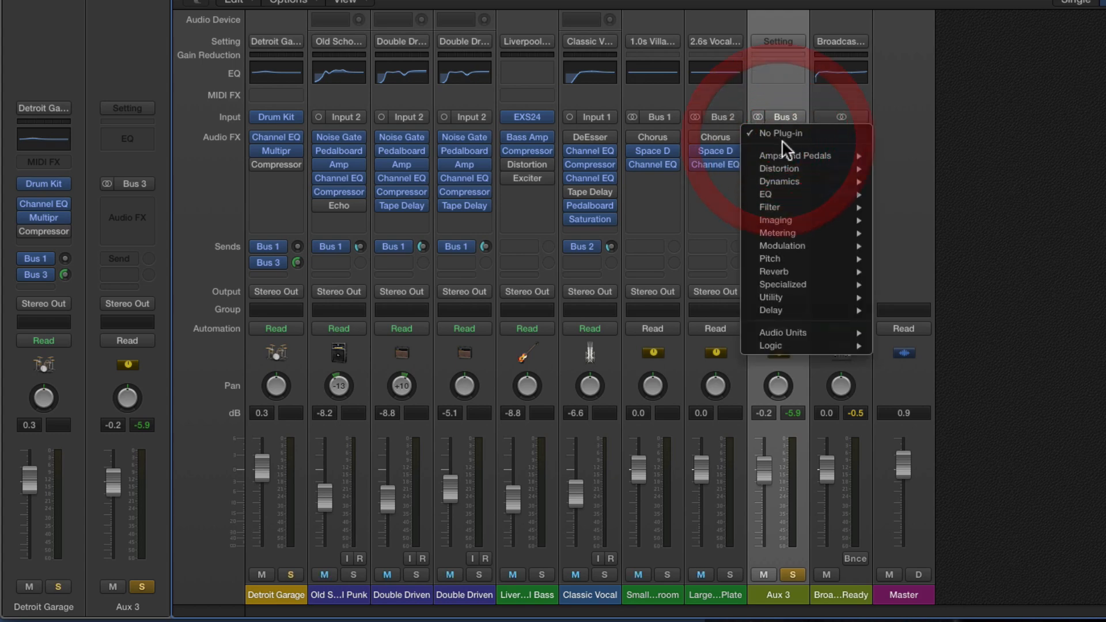
pyautogui.moveTo(787, 180)
pyautogui.moveTo(904, 194)
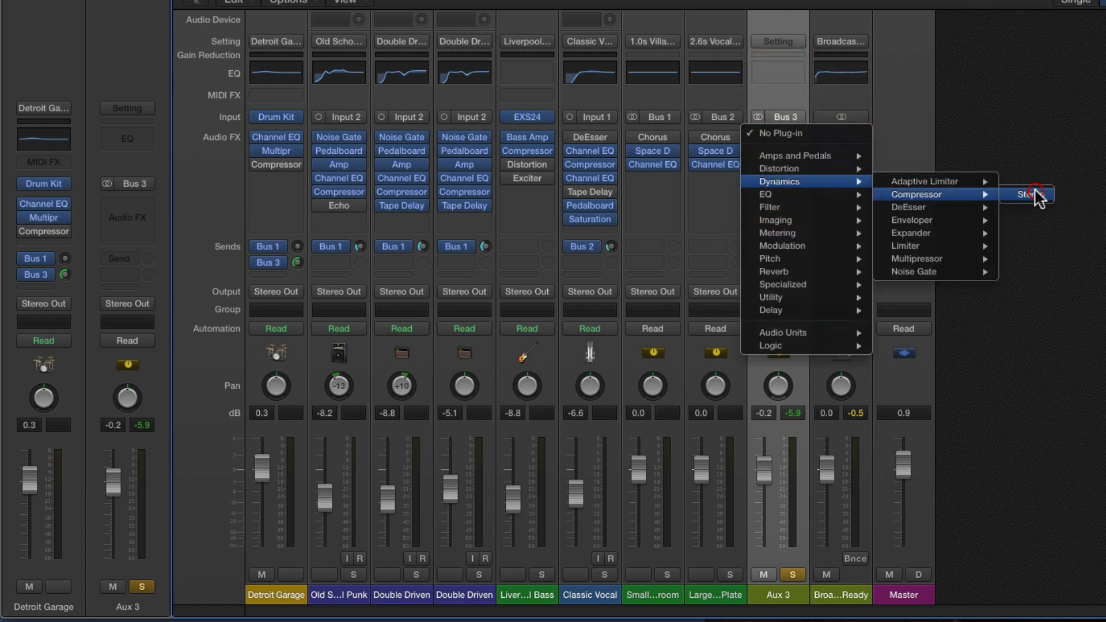
pyautogui.click(1024, 195)
pyautogui.moveTo(414, 0); pyautogui.dragTo(785, 0)
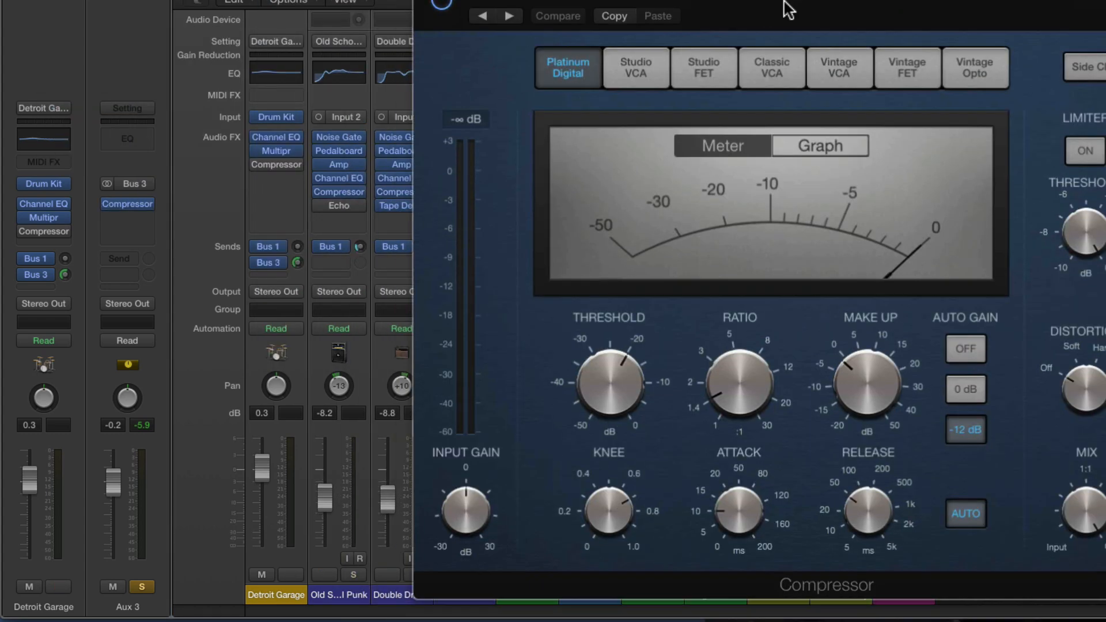
# Set the Aux 3 compressor to Studio FET with threshold about -29 dB, ratio about 7:1 and release slightly under 100 ms, and close it
pyautogui.click(710, 58)
pyautogui.moveTo(606, 368); pyautogui.dragTo(610, 413)
pyautogui.moveTo(716, 409); pyautogui.dragTo(716, 287)
pyautogui.moveTo(870, 521); pyautogui.dragTo(872, 510)
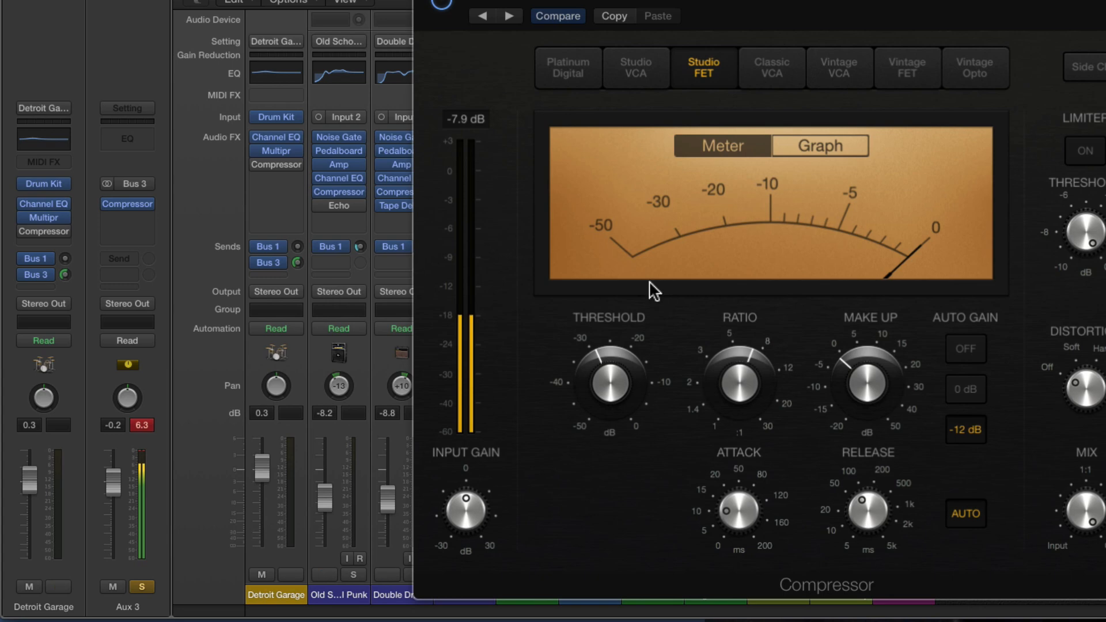
pyautogui.click(429, 2)
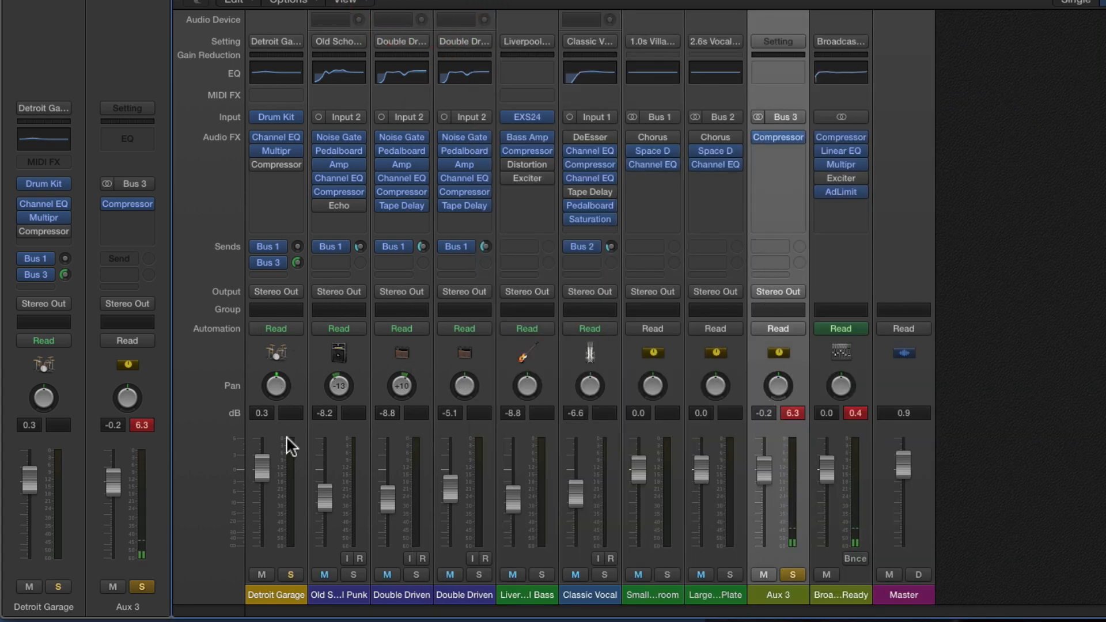
# Adjust the Aux 3 fader to -0.6 dB and play the soloed compressed drums
pyautogui.moveTo(767, 466); pyautogui.dragTo(765, 486)
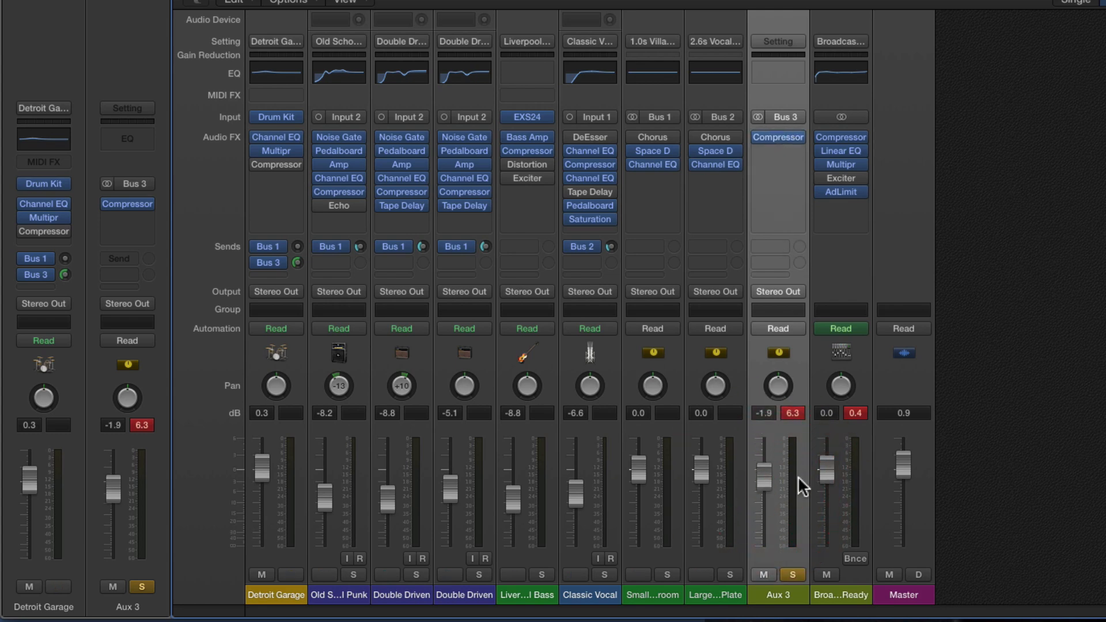
pyautogui.moveTo(767, 475); pyautogui.dragTo(767, 465)
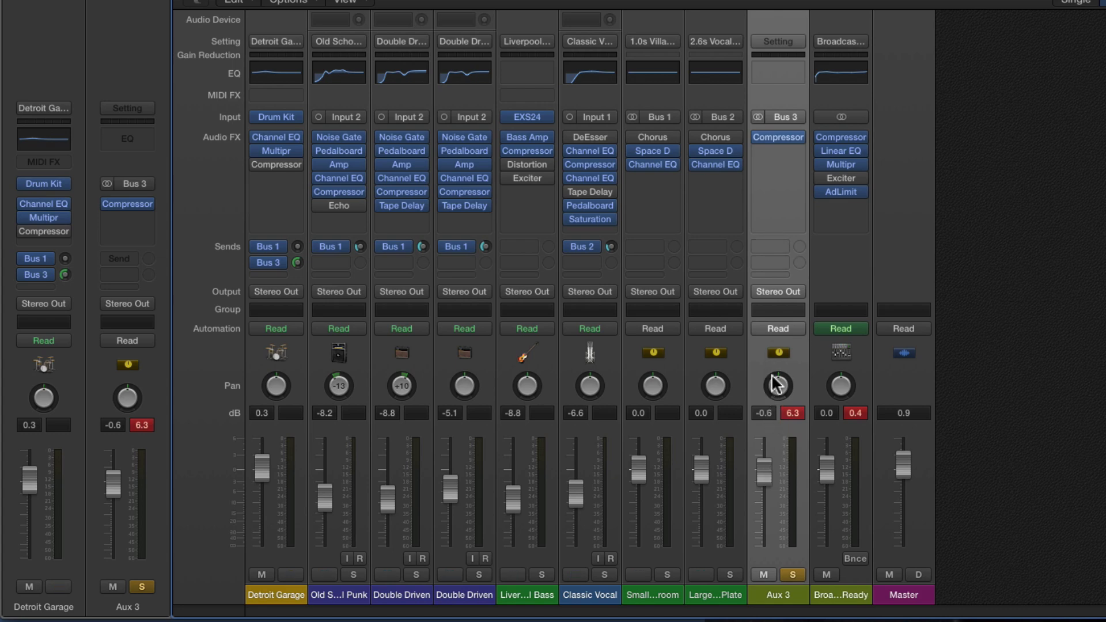
pyautogui.press('space')
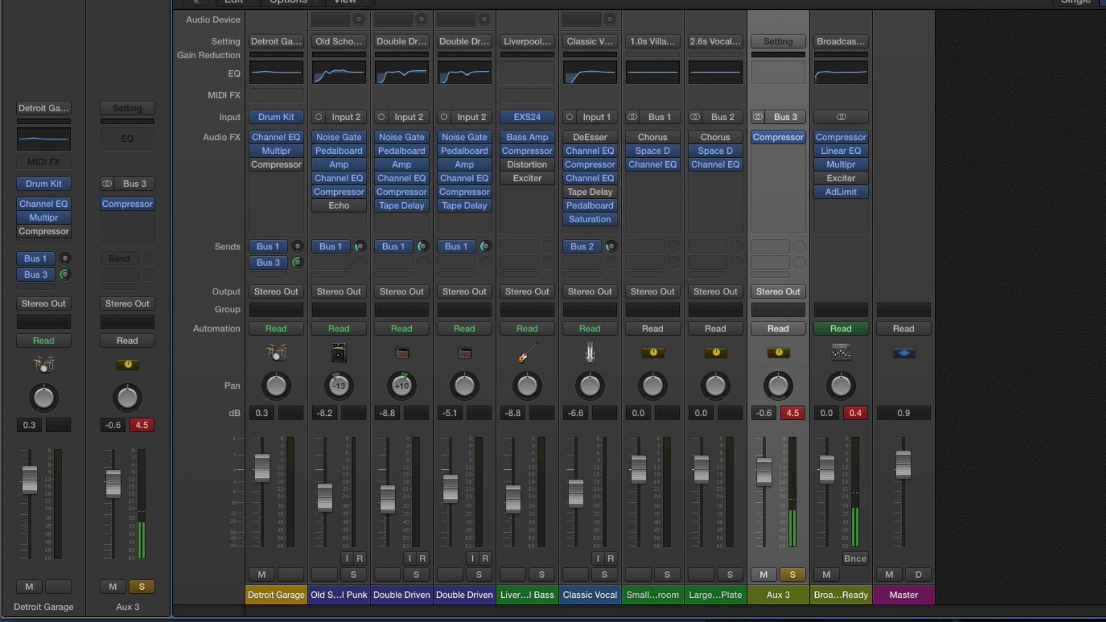
# Set the cymbals in the Detroit Garage drum kit mix to -4 dB, save the project, and return to the mixer
pyautogui.press('x')
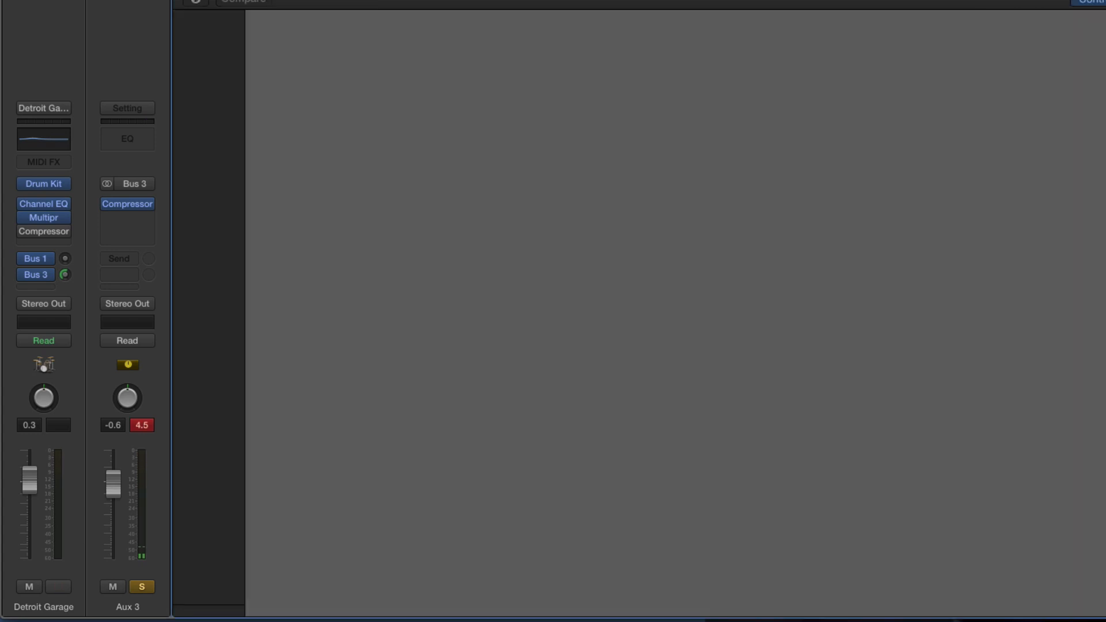
pyautogui.moveTo(890, 534); pyautogui.dragTo(904, 583)
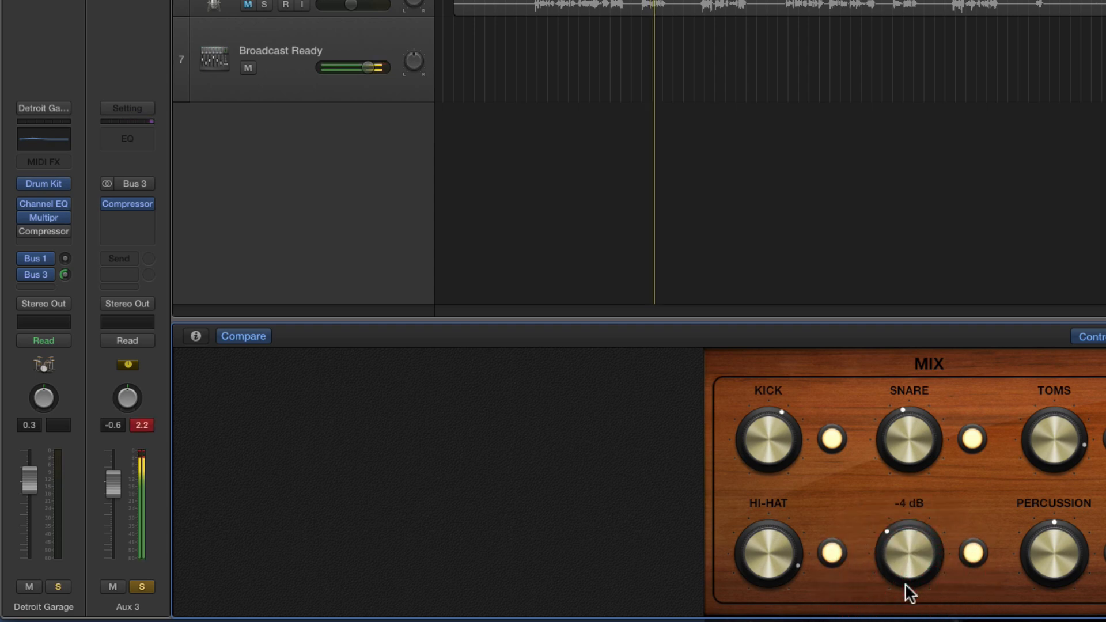
pyautogui.hotkey('ctrl', 's')
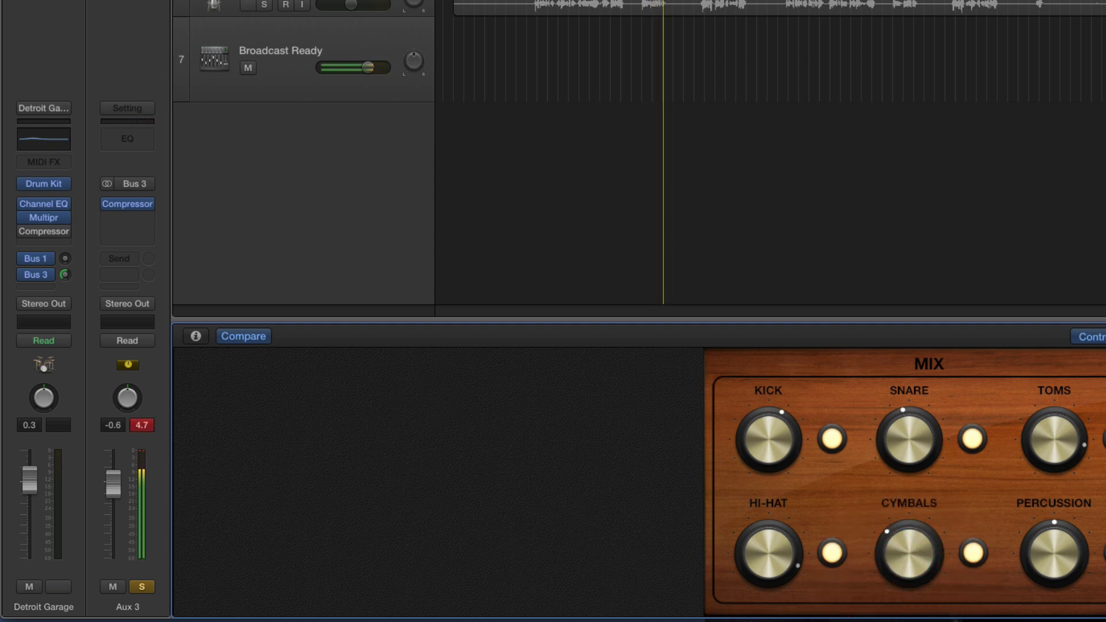
pyautogui.press('x')
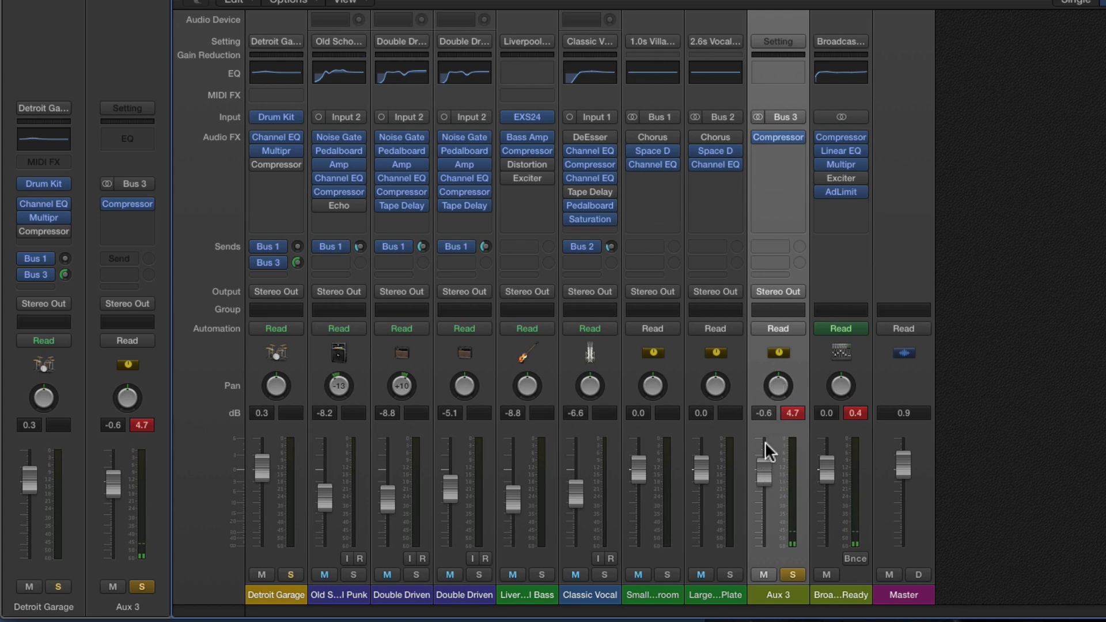
# Pull the Aux 3 fader fully down, turn off its solo, and play the full mix with Detroit Garage selected
pyautogui.moveTo(763, 473)
pyautogui.mouseDown()
pyautogui.moveTo(772, 582)
pyautogui.moveTo(752, 560)
pyautogui.mouseUp()
pyautogui.click(792, 574)
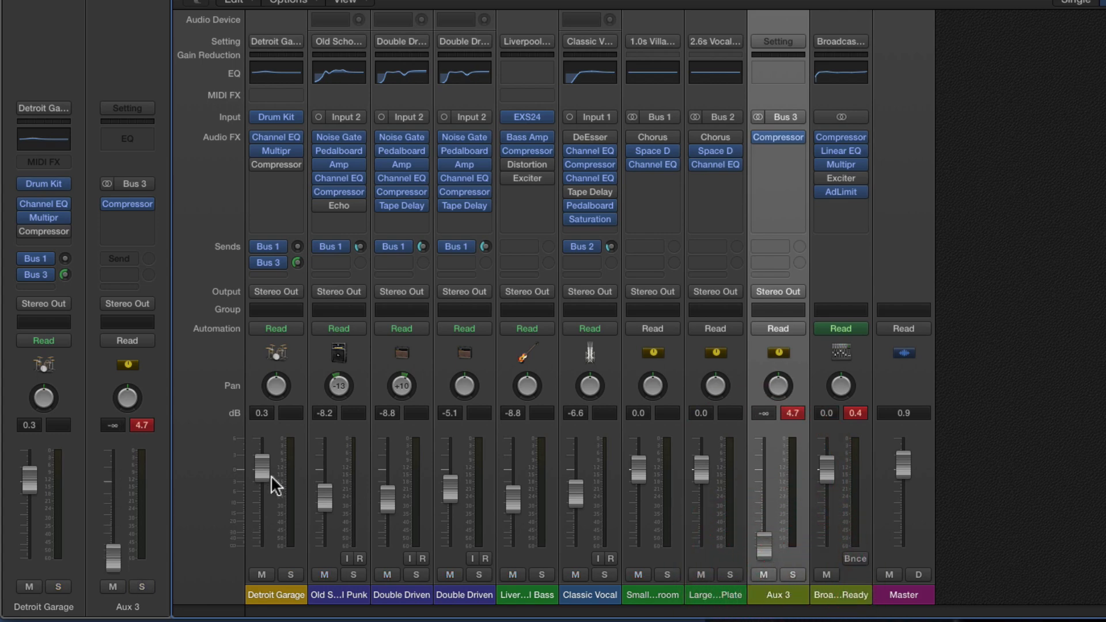
pyautogui.click(282, 589)
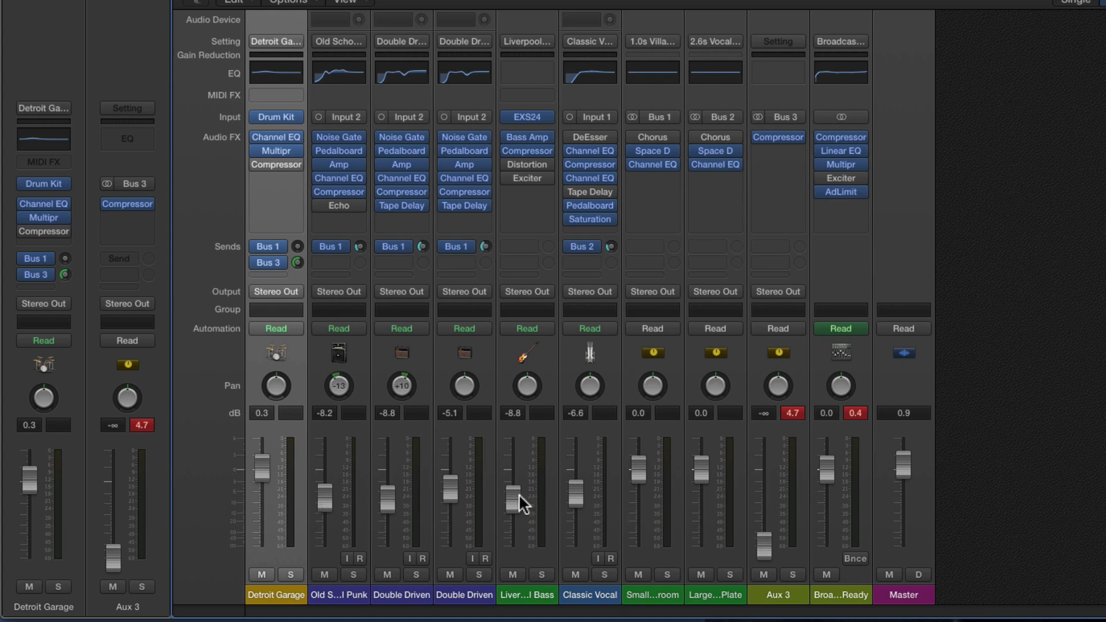
pyautogui.press('space')
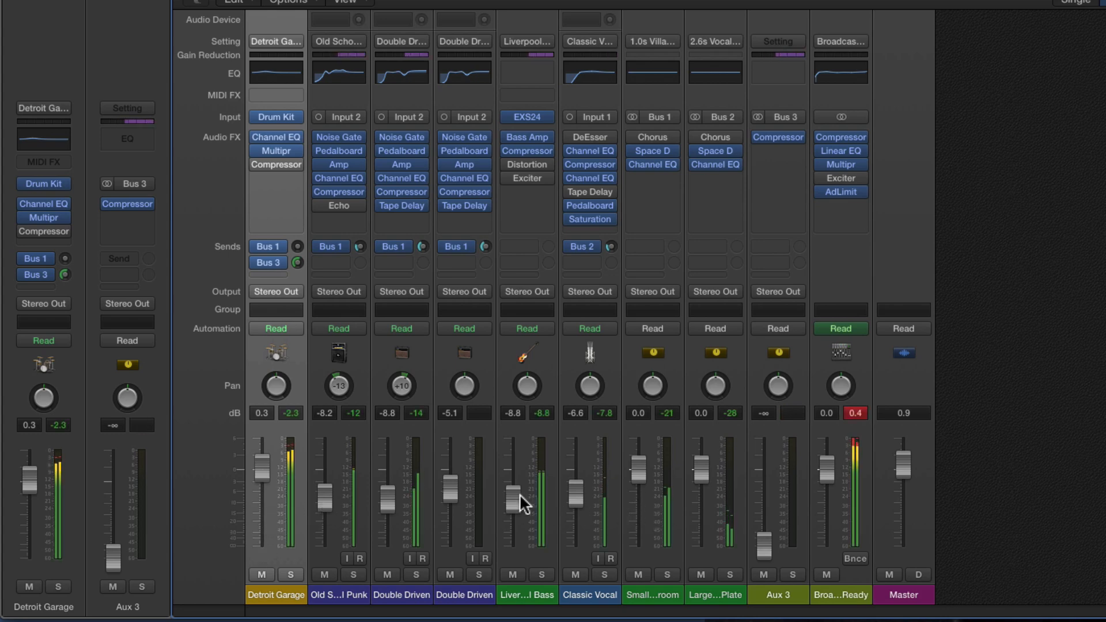
# Mute Classic Vocal and blend in the compressed drums by raising the Aux 3 fader to about -5.4 dB during playback
pyautogui.click(573, 572)
pyautogui.moveTo(768, 548); pyautogui.dragTo(773, 492)
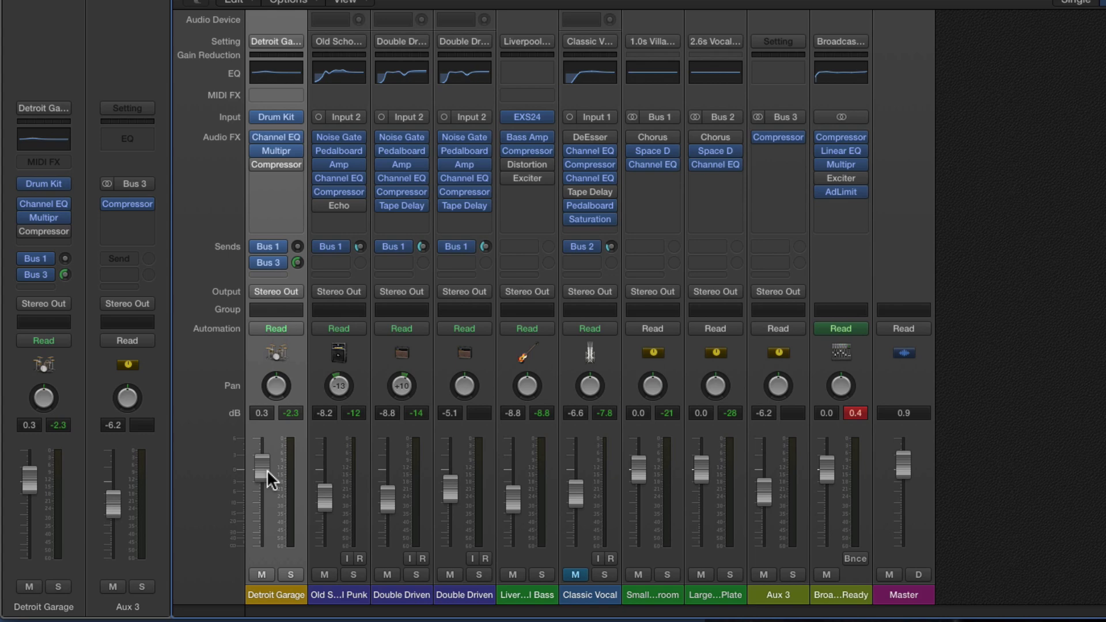
pyautogui.moveTo(764, 494)
pyautogui.mouseDown()
pyautogui.moveTo(766, 542)
pyautogui.moveTo(767, 501)
pyautogui.mouseUp()
pyautogui.moveTo(770, 496)
pyautogui.mouseDown()
pyautogui.moveTo(766, 563)
pyautogui.moveTo(763, 447)
pyautogui.moveTo(764, 536)
pyautogui.moveTo(764, 458)
pyautogui.mouseUp()
pyautogui.press('space')
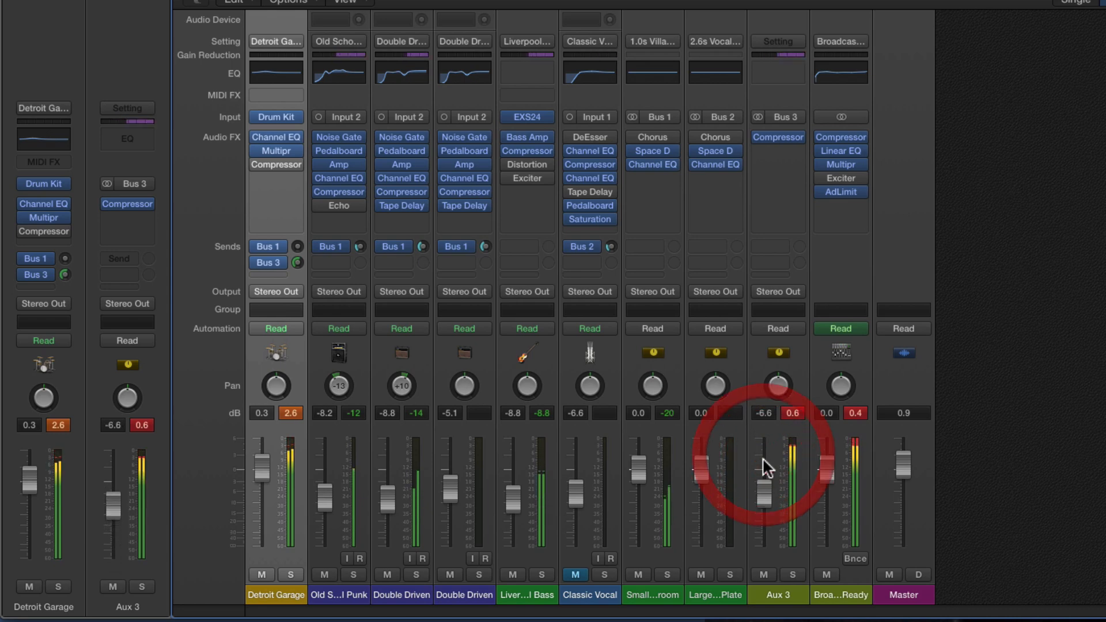
pyautogui.moveTo(765, 496)
pyautogui.mouseDown()
pyautogui.moveTo(765, 523)
pyautogui.moveTo(767, 484)
pyautogui.mouseUp()
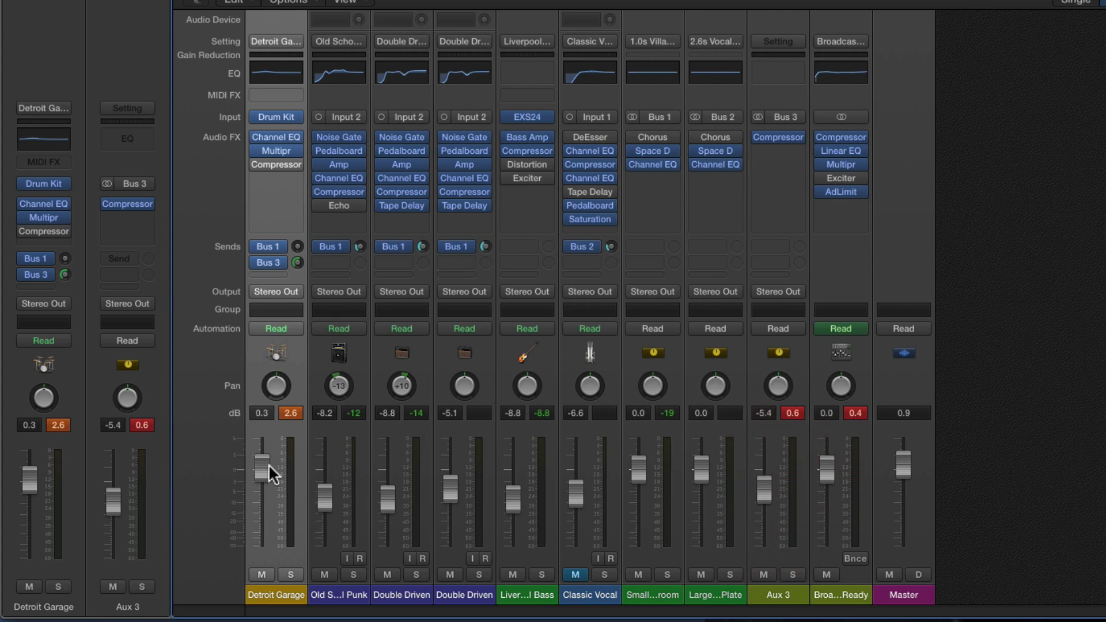
# Rebalance the drums with the Detroit Garage fader at -1.5 dB and the Aux 3 fader at -6.0 dB, playing the mix
pyautogui.click(793, 596)
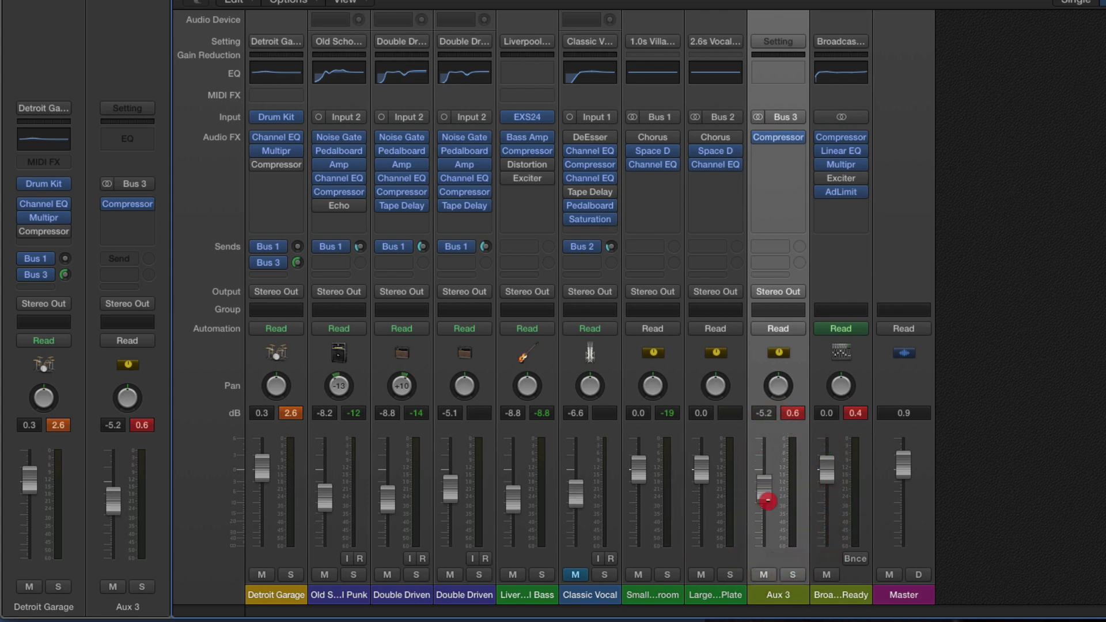
pyautogui.moveTo(264, 473); pyautogui.dragTo(266, 479)
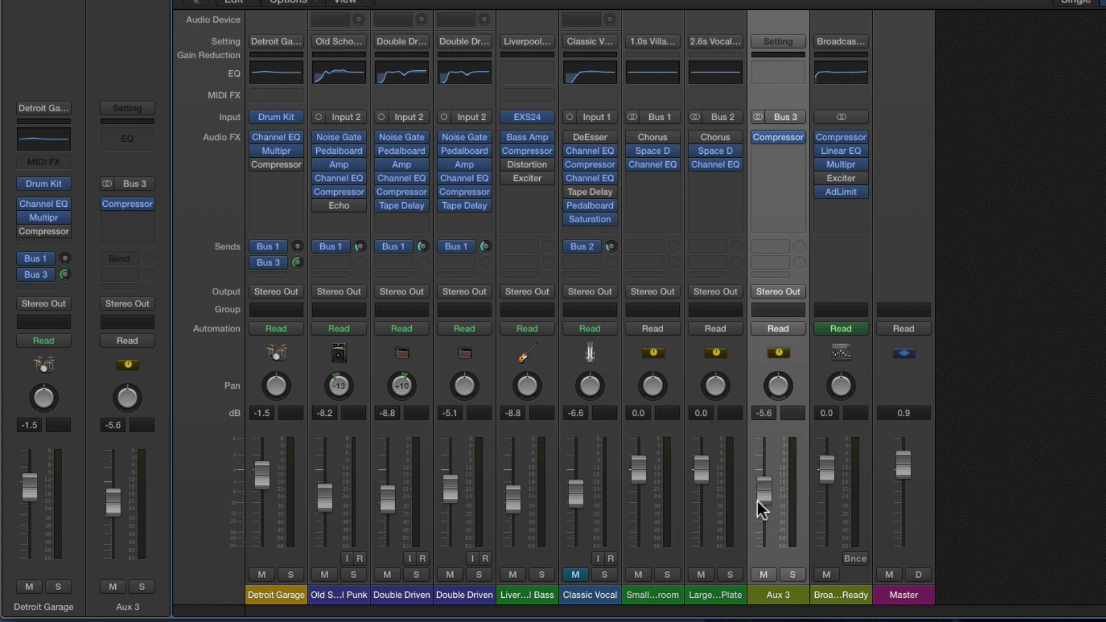
pyautogui.press('space')
pyautogui.moveTo(768, 497); pyautogui.dragTo(767, 500)
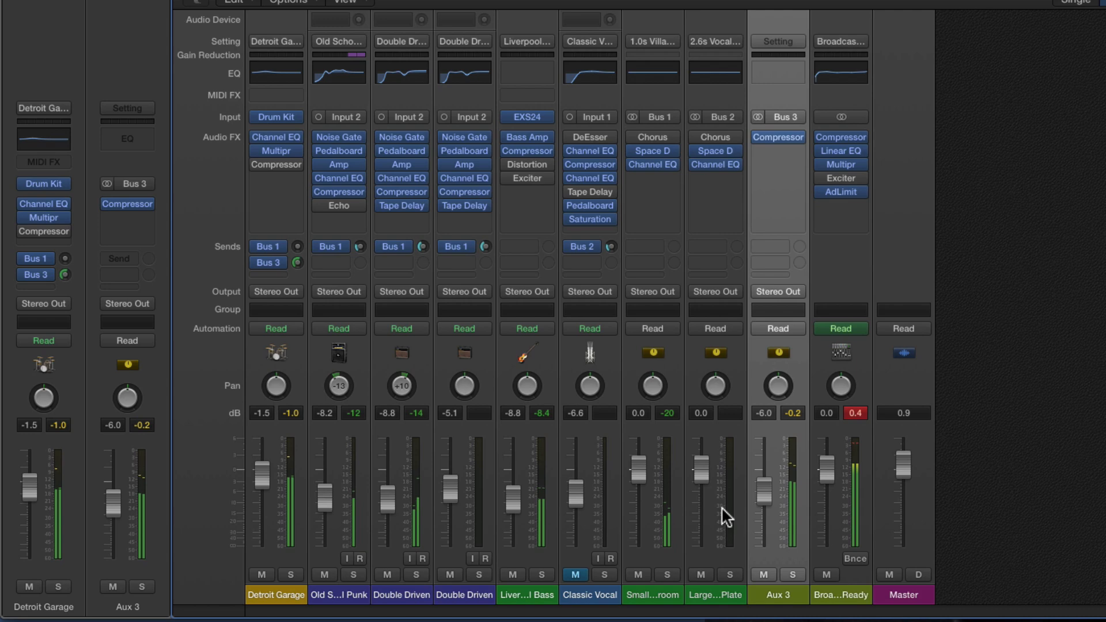
# Mute the Liverpool Bass and both Double Driven guitar channels
pyautogui.click(514, 575)
pyautogui.click(450, 574)
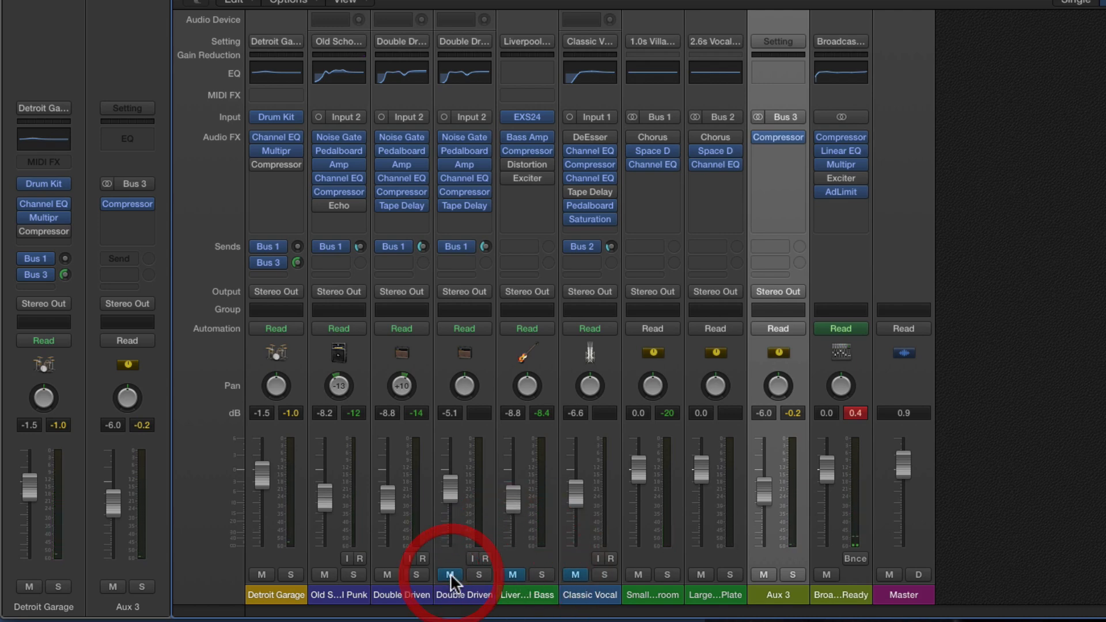
pyautogui.click(353, 595)
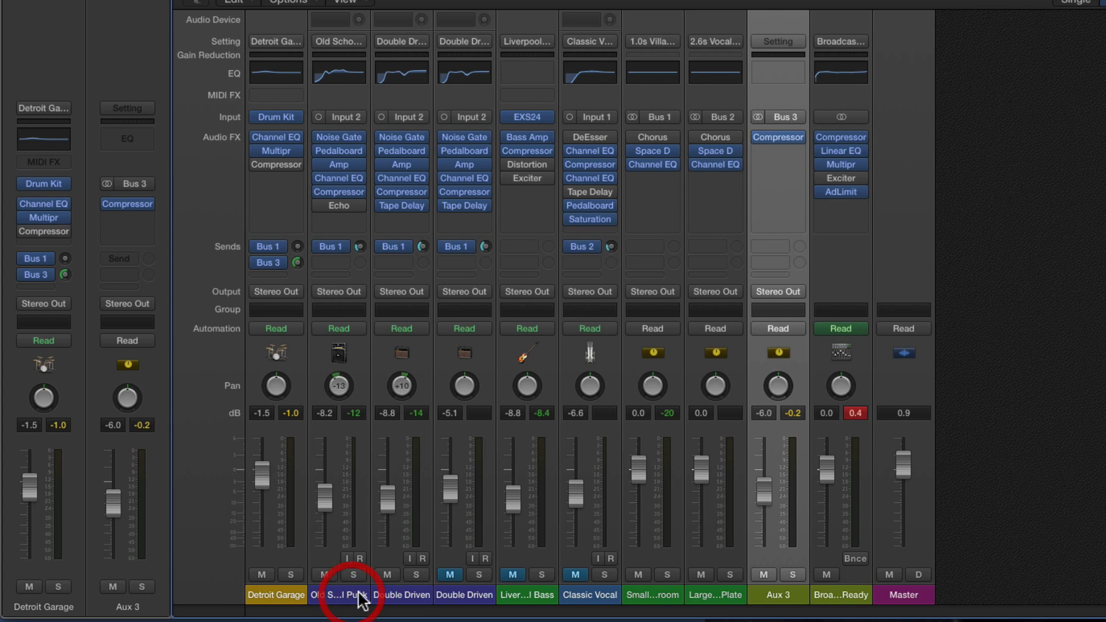
pyautogui.click(387, 596)
pyautogui.click(353, 596)
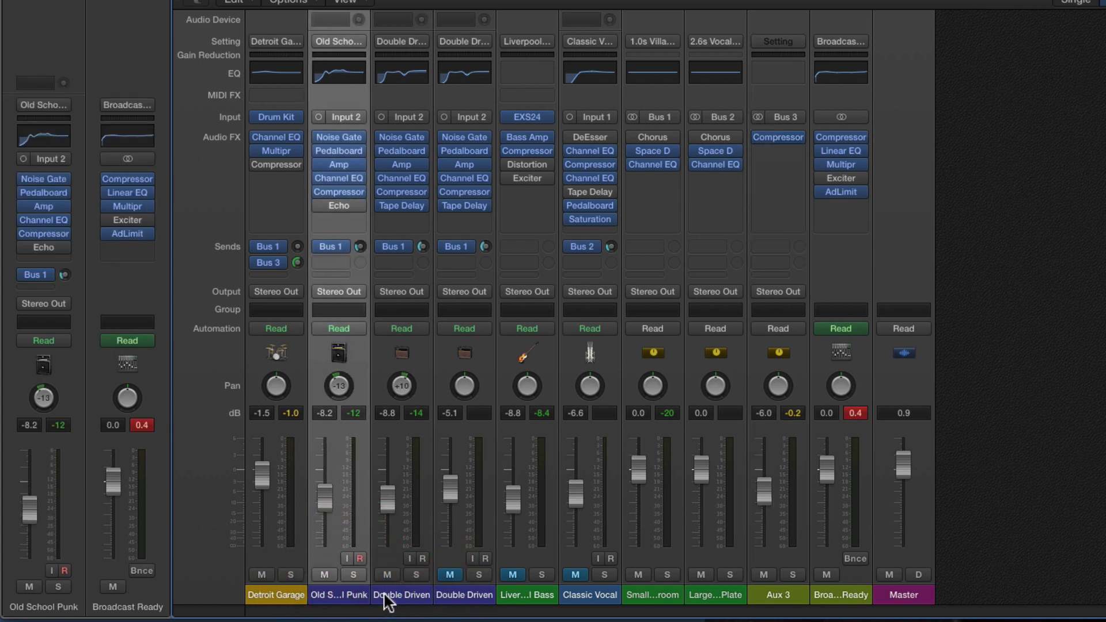
pyautogui.click(384, 596)
pyautogui.click(355, 595)
pyautogui.click(383, 595)
pyautogui.click(389, 575)
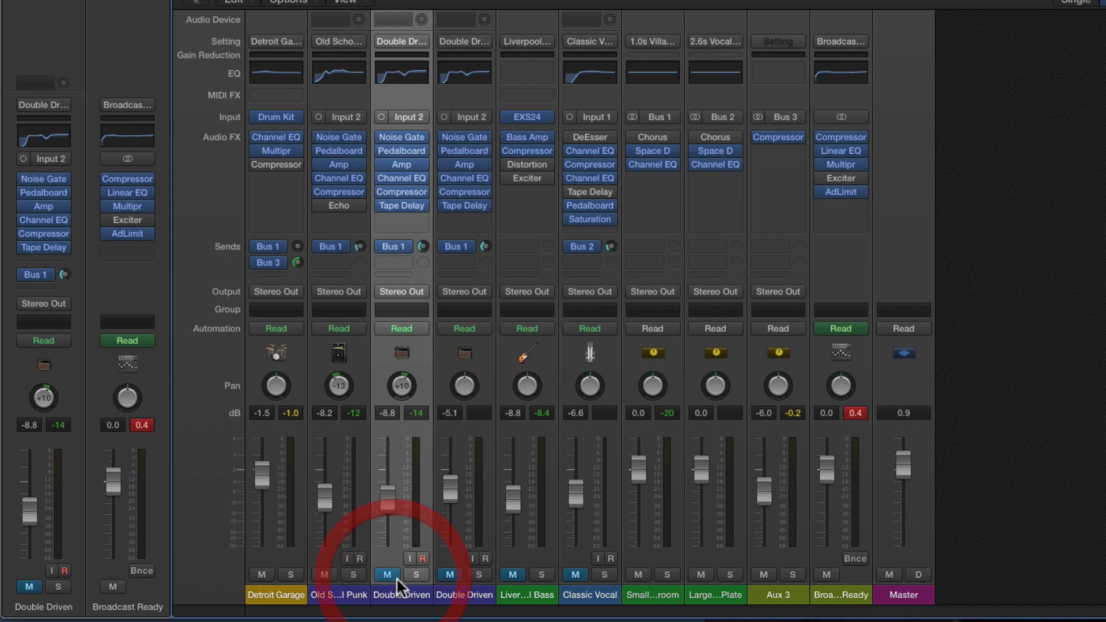
# Raise the Old School Punk fader to -7.0 dB and open that channel's Channel EQ
pyautogui.click(357, 596)
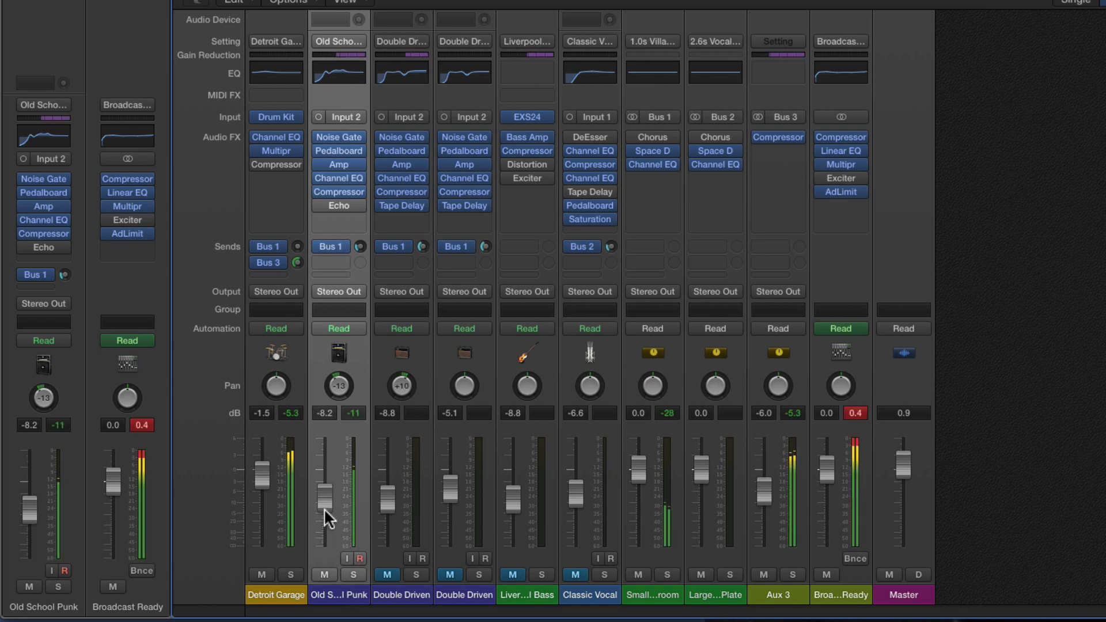
pyautogui.moveTo(323, 508); pyautogui.dragTo(326, 506)
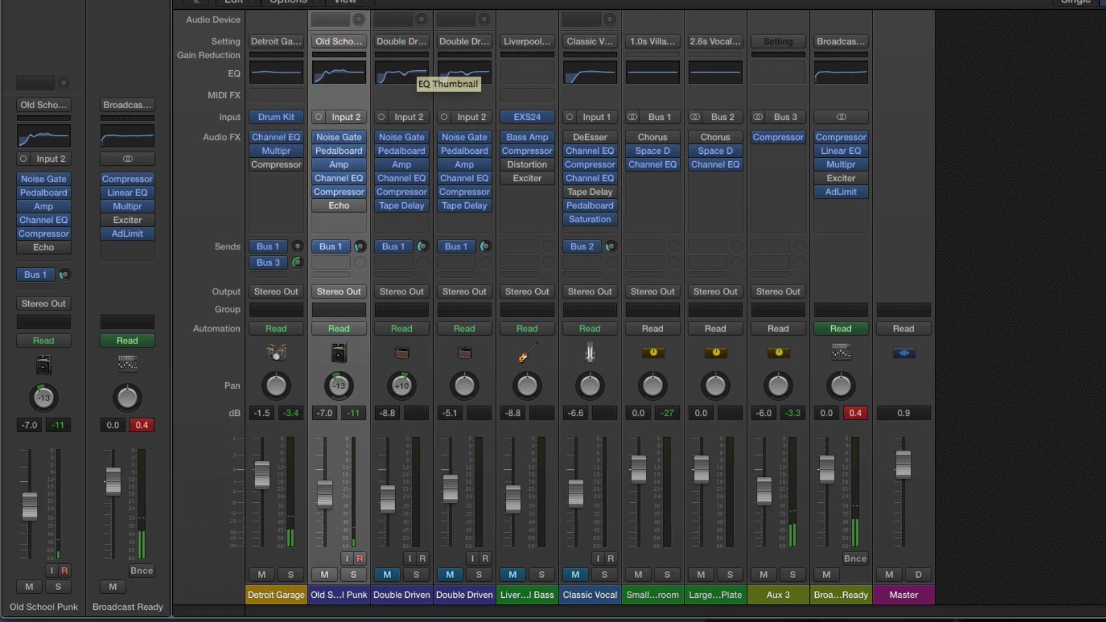
pyautogui.click(420, 75)
pyautogui.moveTo(457, 0); pyautogui.dragTo(865, 49)
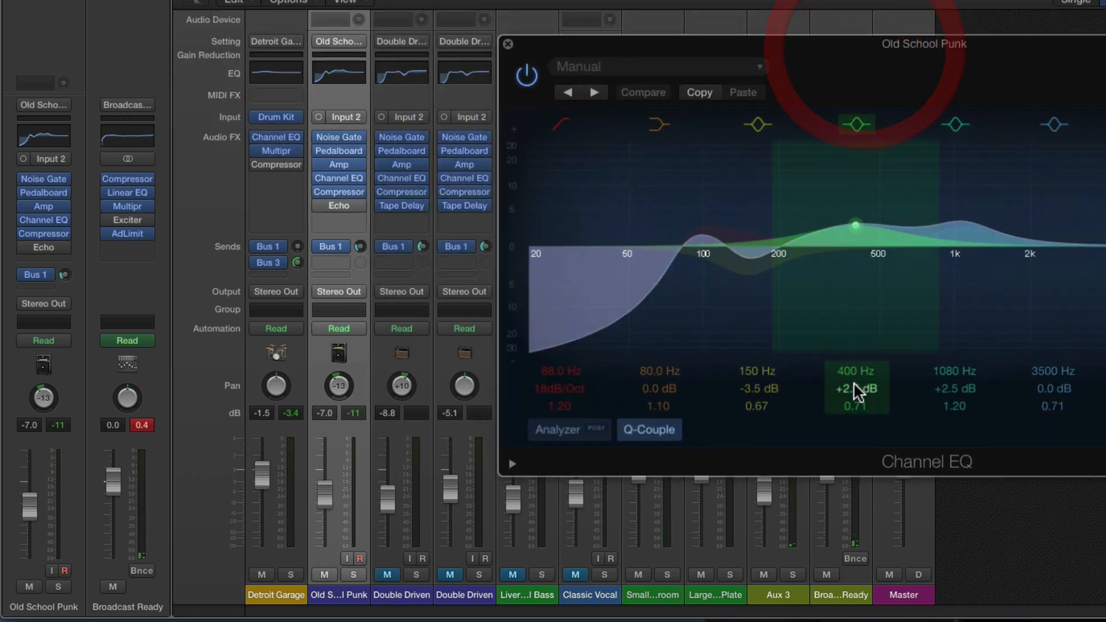
# Set the Old School Punk EQ to 0.0 dB at 400 Hz, +1.0 dB at 1080 Hz and +3.0 dB at 4150 Hz, and close it
pyautogui.moveTo(854, 384); pyautogui.dragTo(856, 388)
pyautogui.moveTo(933, 387); pyautogui.dragTo(936, 399)
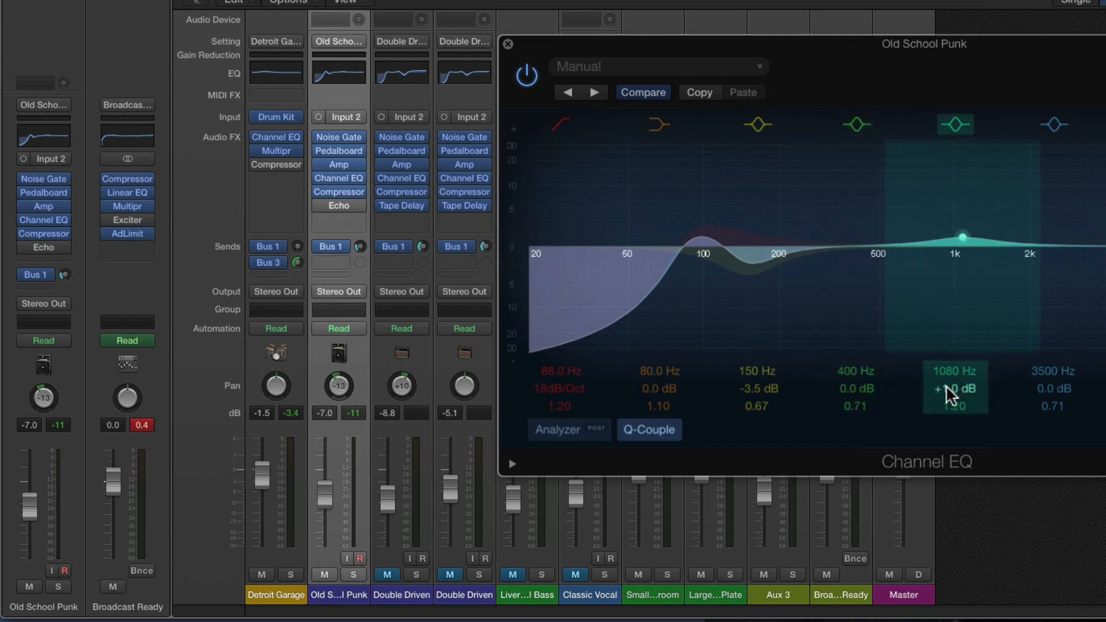
pyautogui.click(1054, 374)
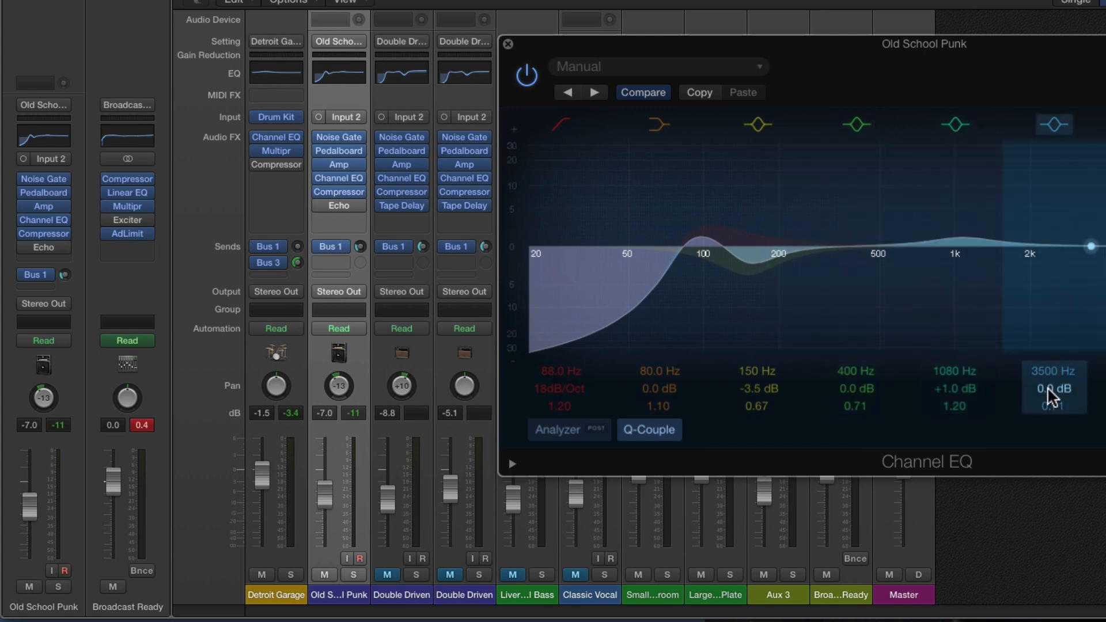
pyautogui.moveTo(1054, 389); pyautogui.dragTo(1037, 359)
pyautogui.press('space')
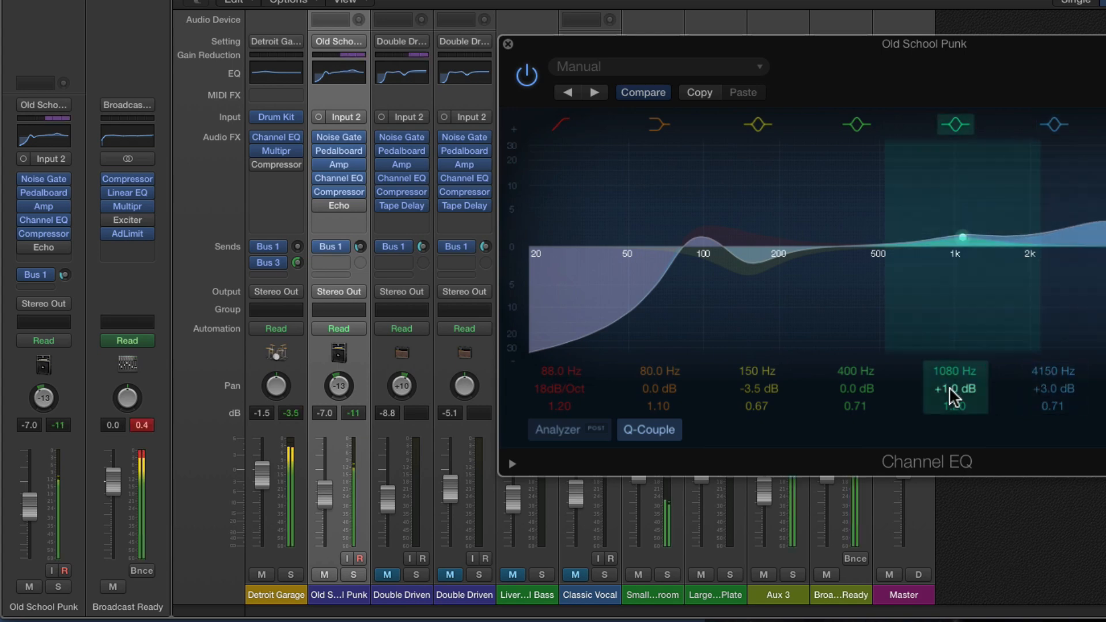
pyautogui.click(508, 45)
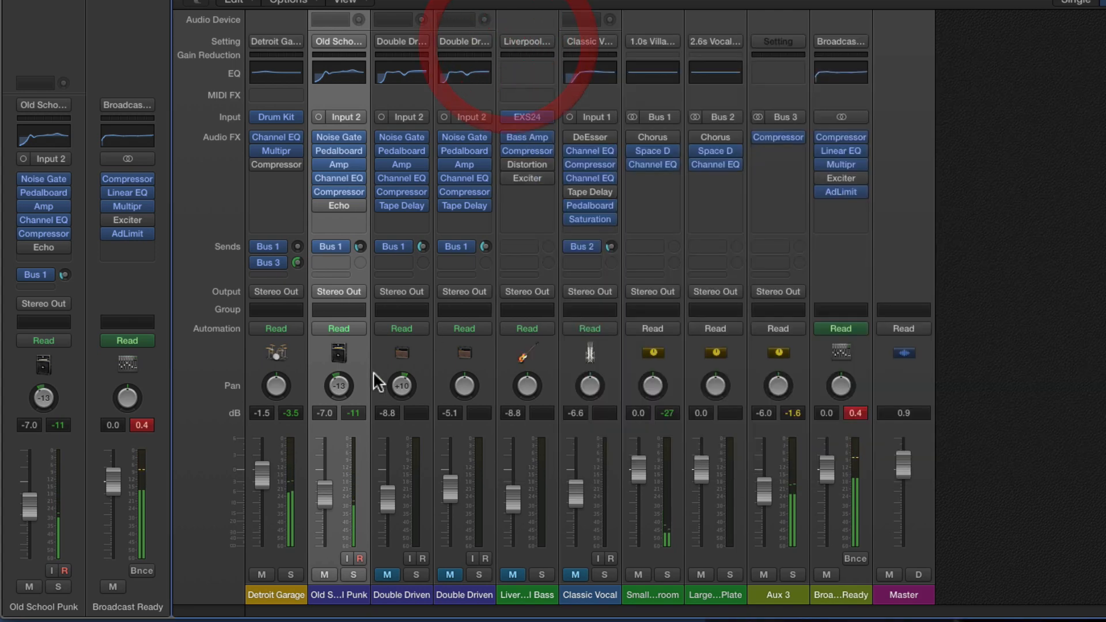
# Raise Old School Punk's Bus 1 send above -4.0 dB and set its channel fader to -8.2 dB
pyautogui.click(360, 246)
pyautogui.moveTo(356, 206)
pyautogui.mouseDown()
pyautogui.moveTo(353, 236)
pyautogui.moveTo(354, 184)
pyautogui.mouseUp()
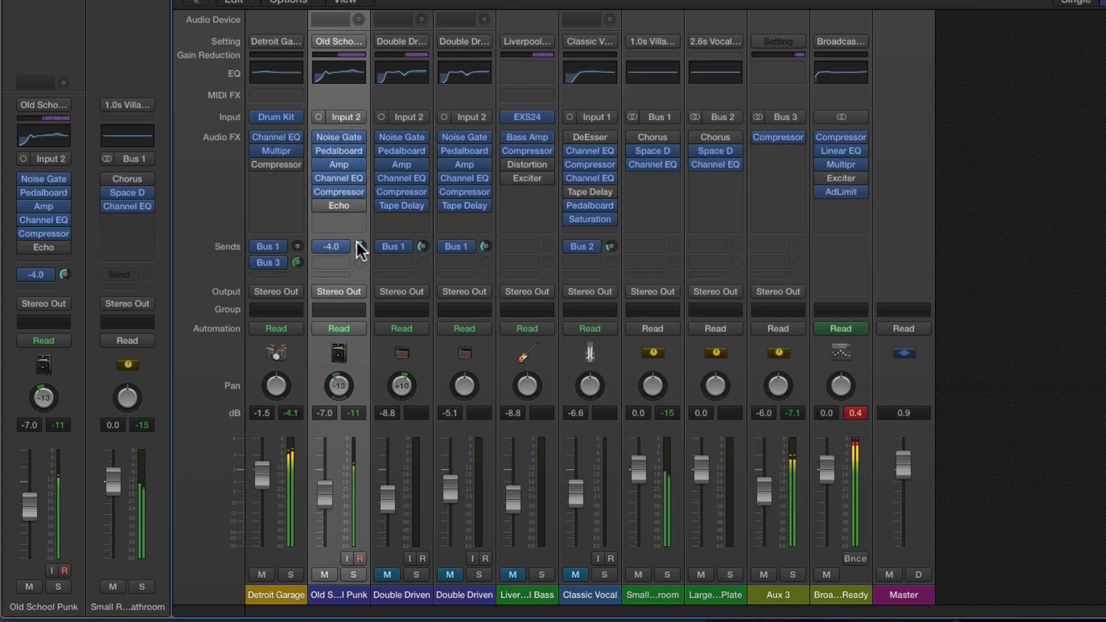
pyautogui.moveTo(360, 246); pyautogui.dragTo(357, 237)
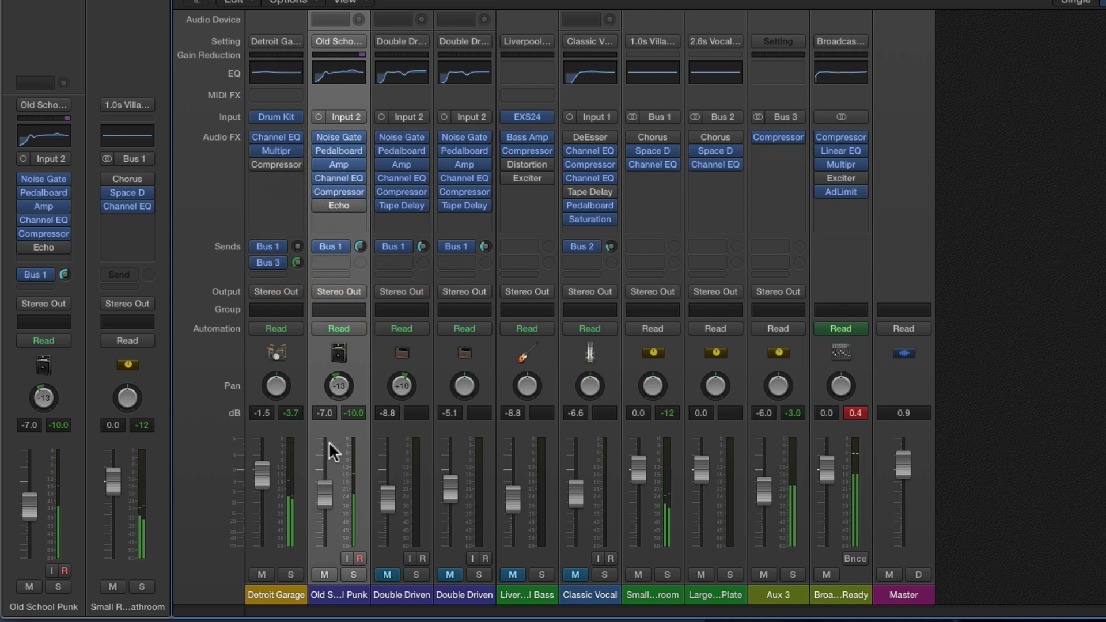
pyautogui.moveTo(325, 494); pyautogui.dragTo(326, 506)
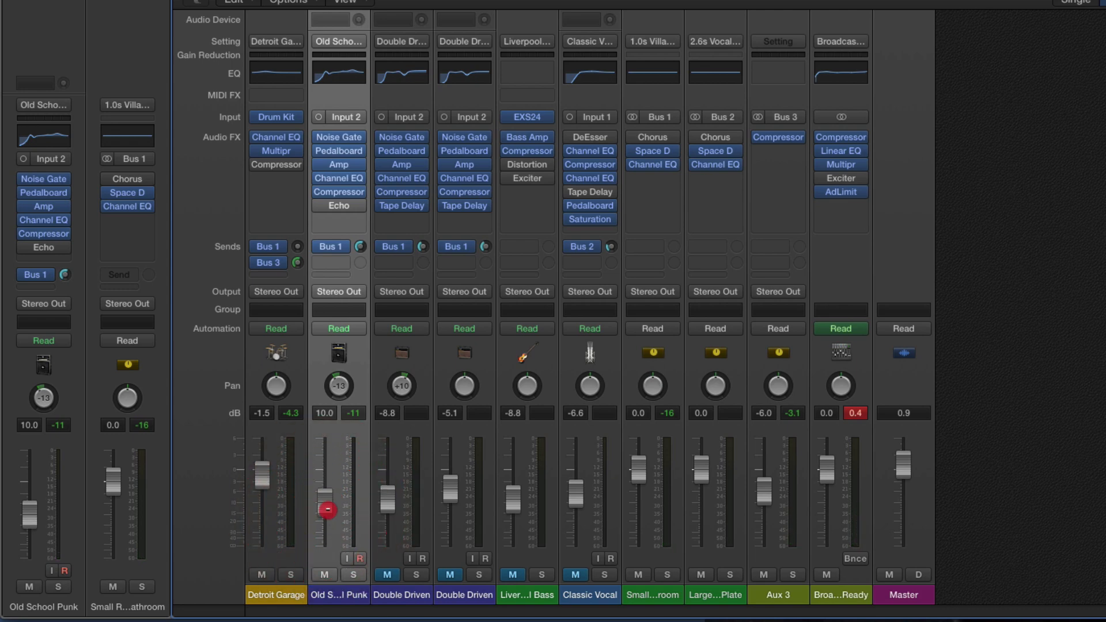
pyautogui.moveTo(327, 509); pyautogui.dragTo(327, 510)
pyautogui.moveTo(327, 509); pyautogui.dragTo(326, 500)
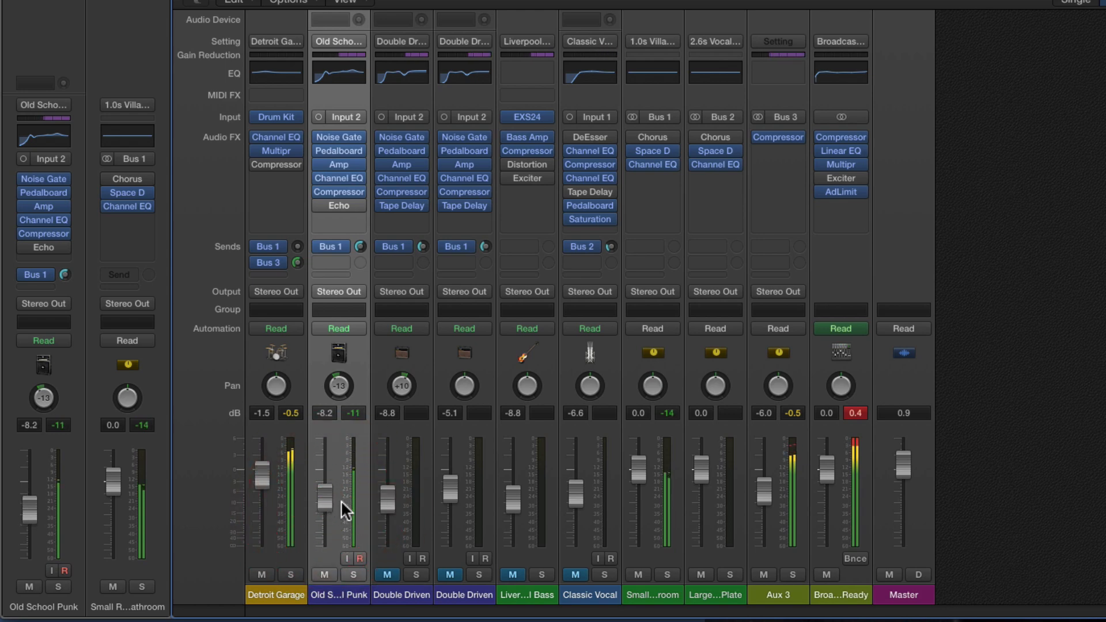
# Unmute the first Double Driven guitar, lower its Bus 1 send to -30.0 dB and raise its fader to -4.0 dB
pyautogui.click(385, 572)
pyautogui.click(406, 595)
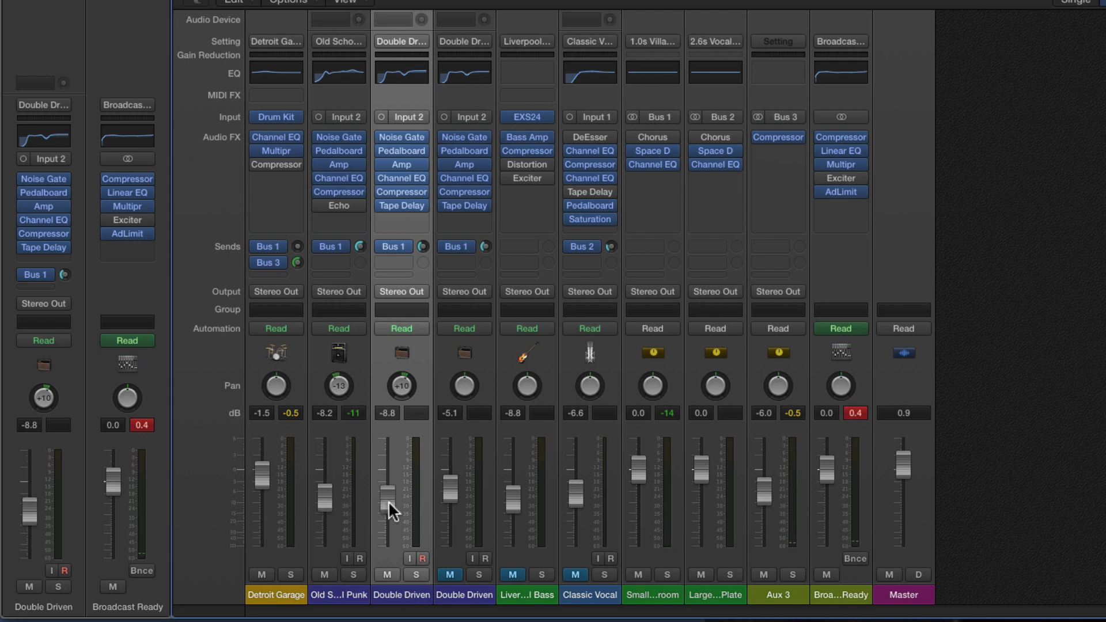
pyautogui.moveTo(426, 278); pyautogui.dragTo(427, 290)
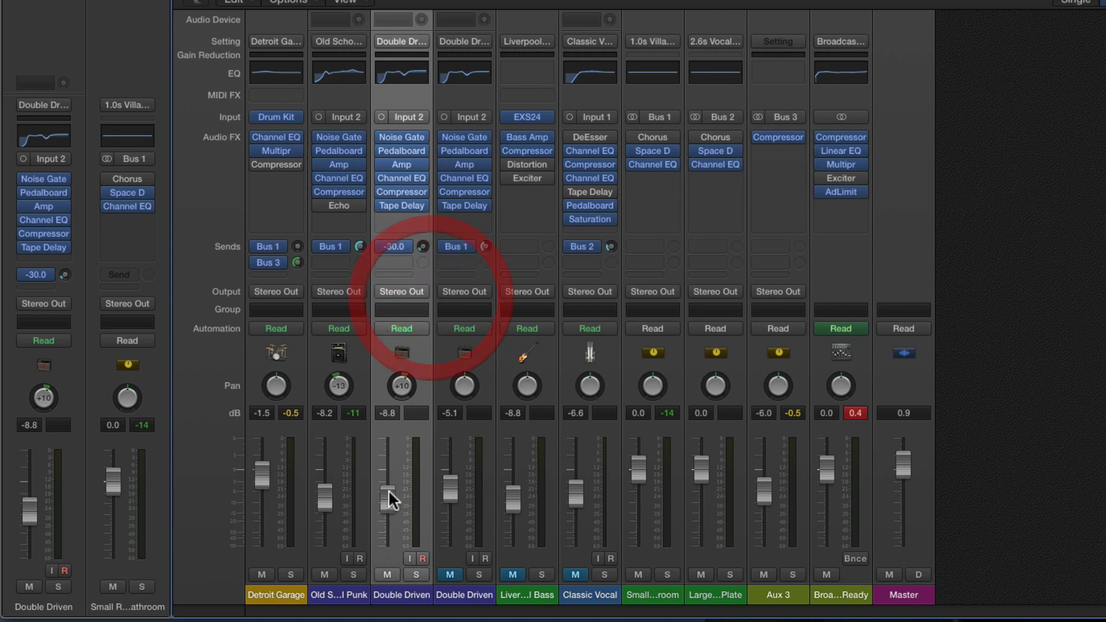
pyautogui.moveTo(391, 498); pyautogui.dragTo(397, 470)
# Balance the two guitars during playback with Old School Punk at -8.4 dB and the first Double Driven at -3.8 dB
pyautogui.moveTo(325, 491); pyautogui.dragTo(326, 496)
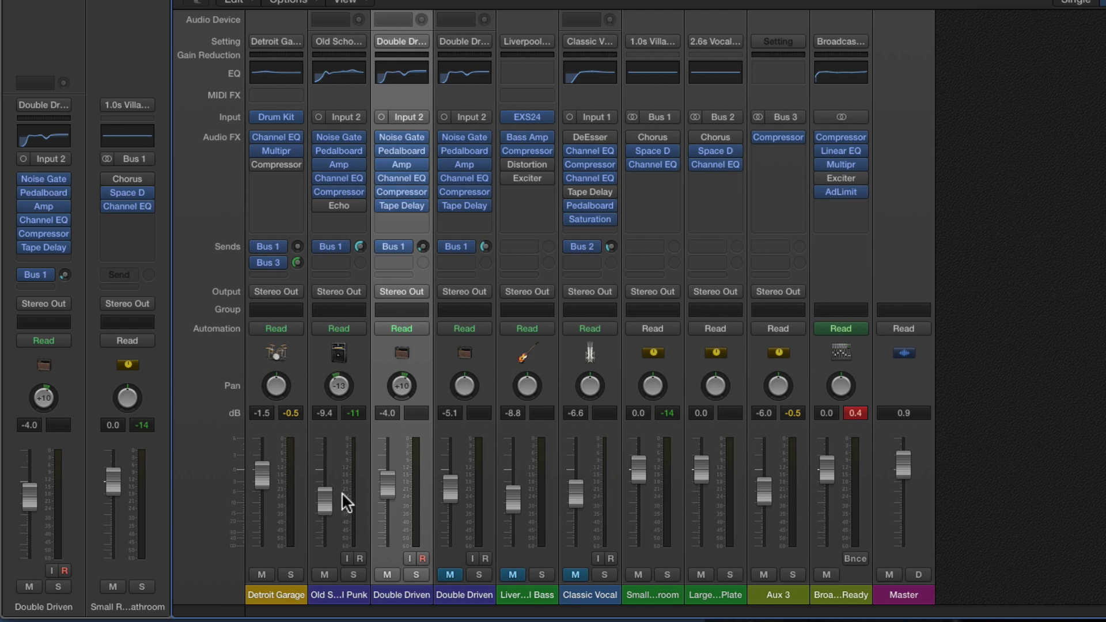
pyautogui.moveTo(389, 486); pyautogui.dragTo(334, 502)
pyautogui.press('space')
pyautogui.click(334, 507)
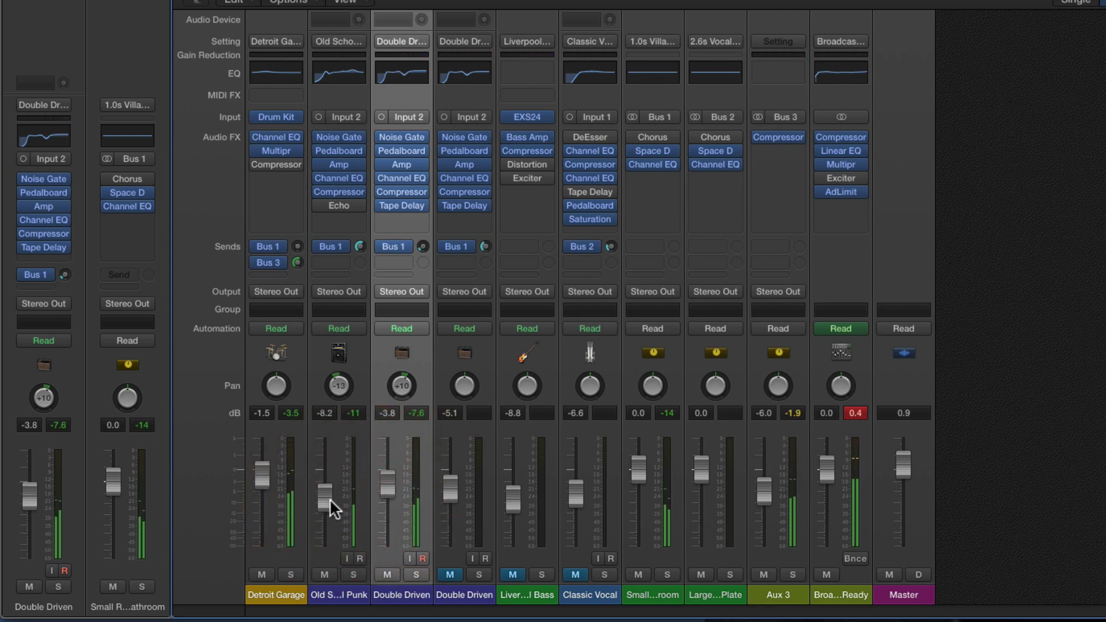
pyautogui.click(329, 500)
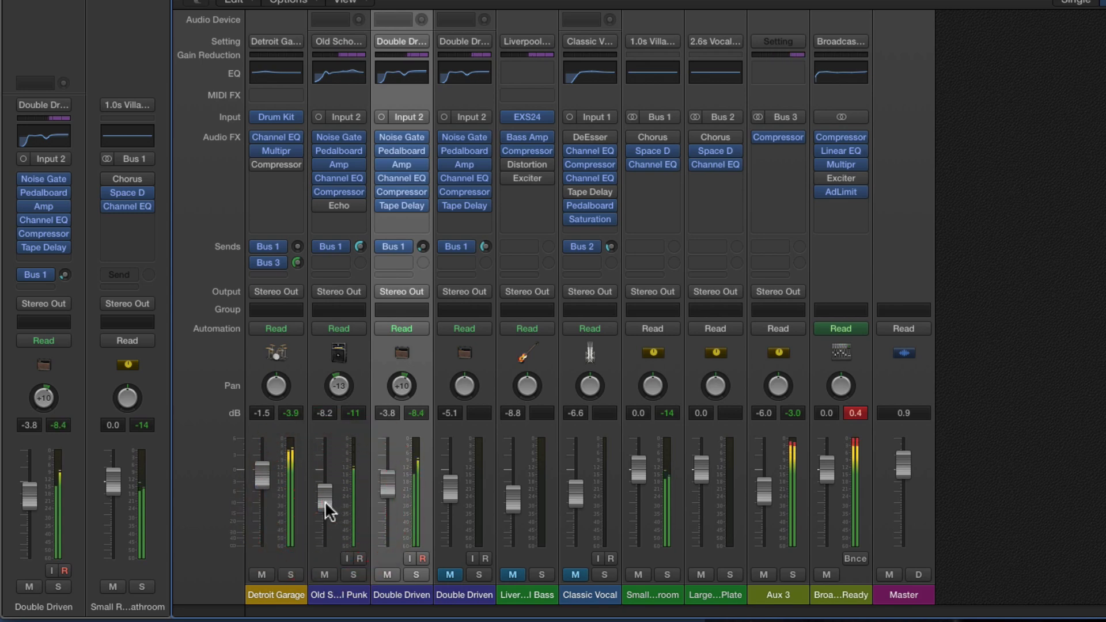
pyautogui.moveTo(325, 503); pyautogui.dragTo(328, 505)
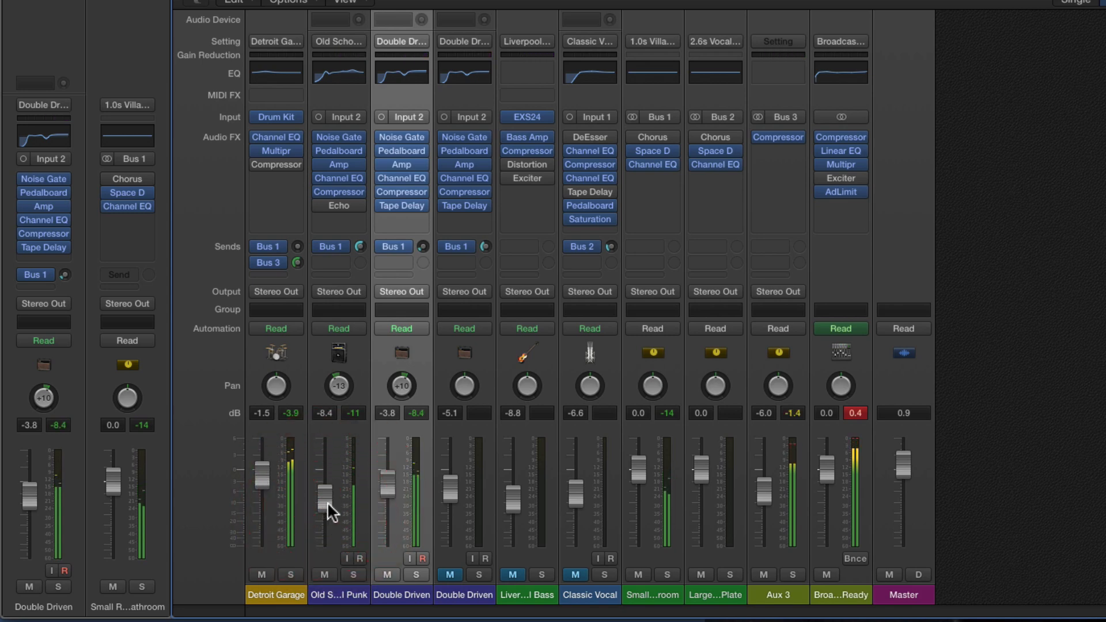
# Unmute the Liverpool Bass and set its fader to -8.4 dB against the playing mix
pyautogui.click(515, 573)
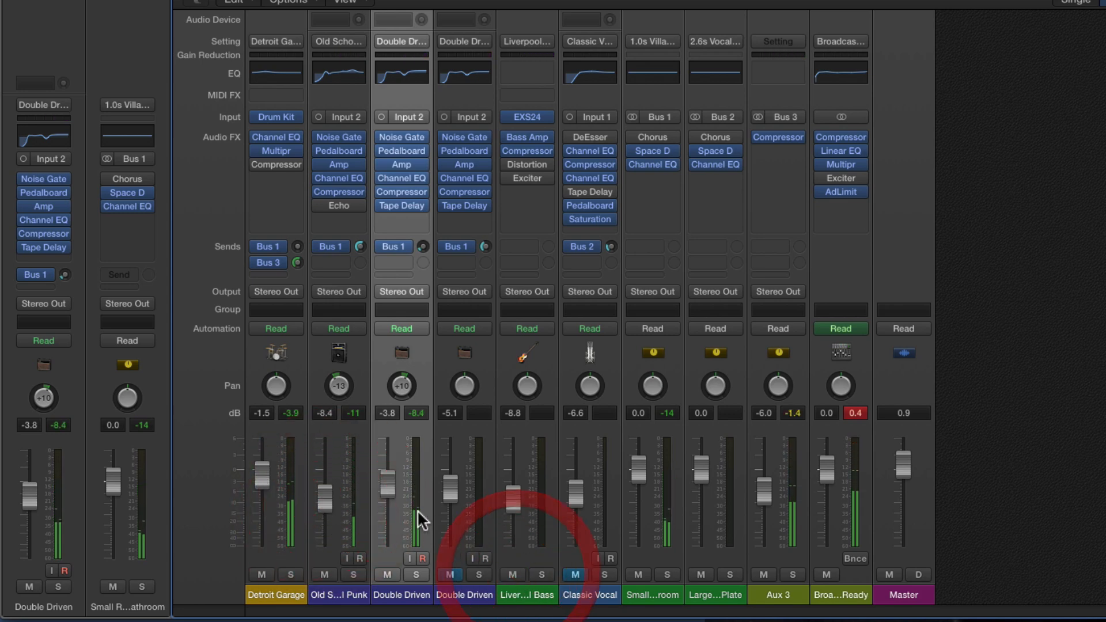
pyautogui.click(513, 505)
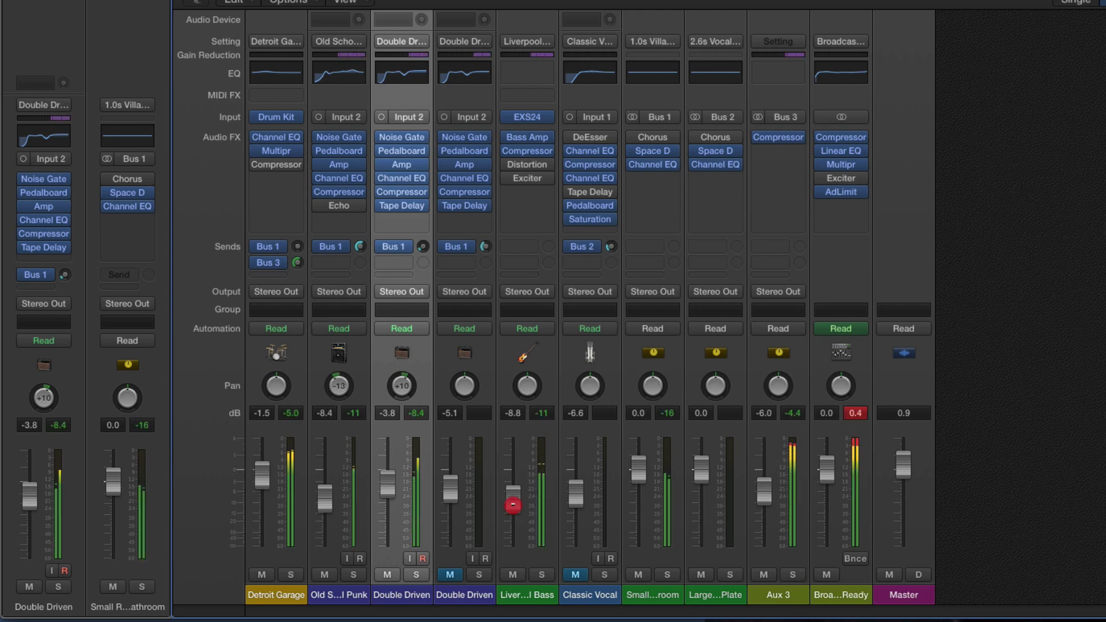
pyautogui.moveTo(513, 504); pyautogui.dragTo(514, 504)
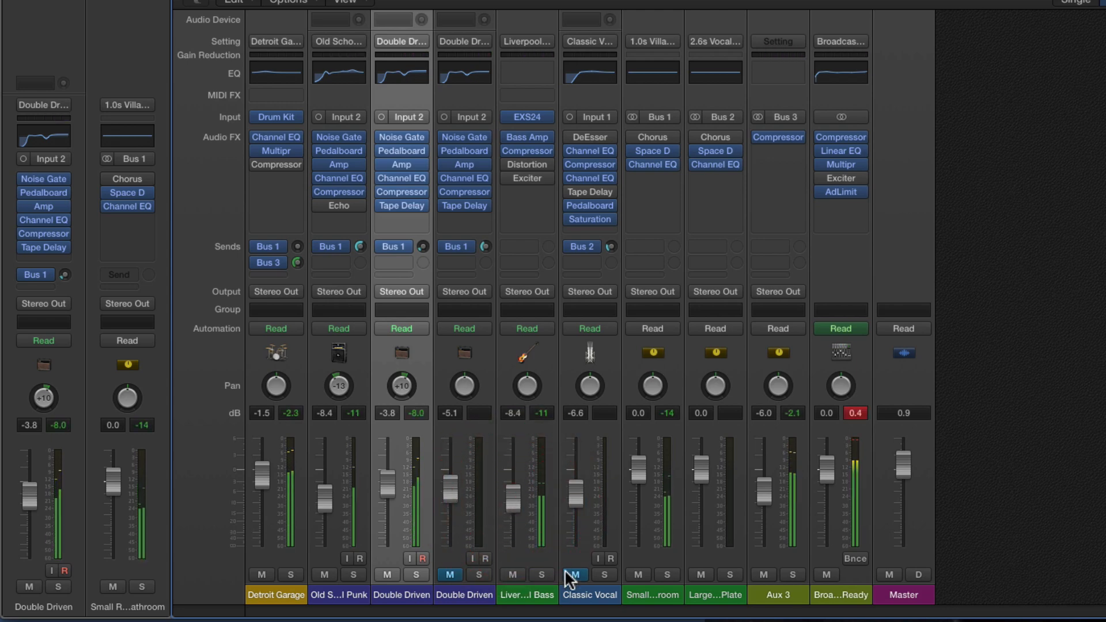
# Unmute Classic Vocal and set its Softube Saturation Knob to 2.1
pyautogui.click(588, 598)
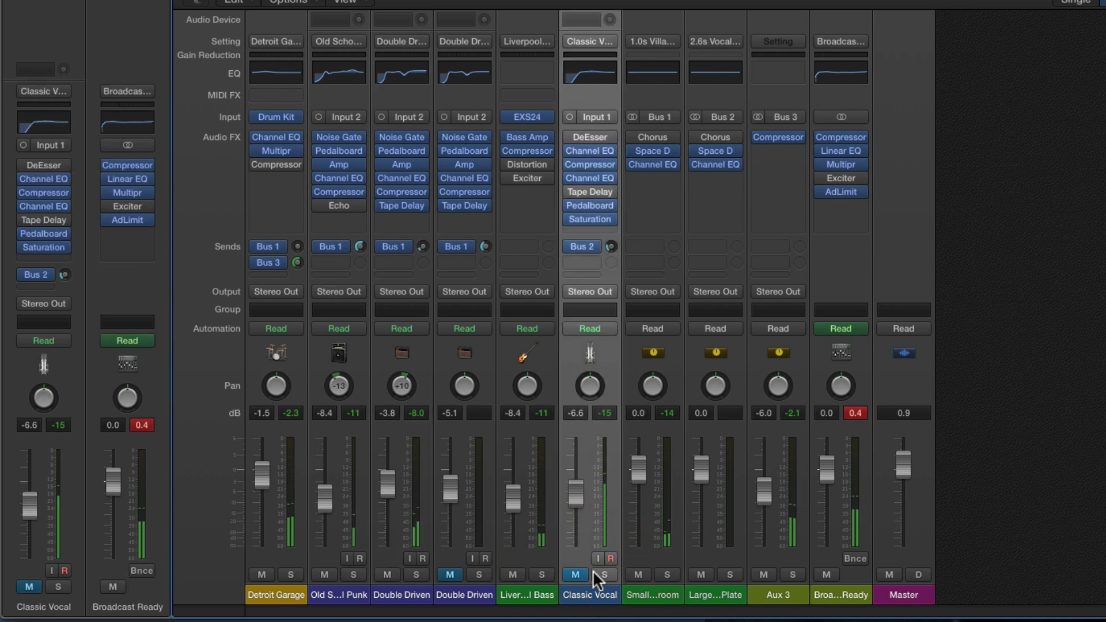
pyautogui.click(576, 574)
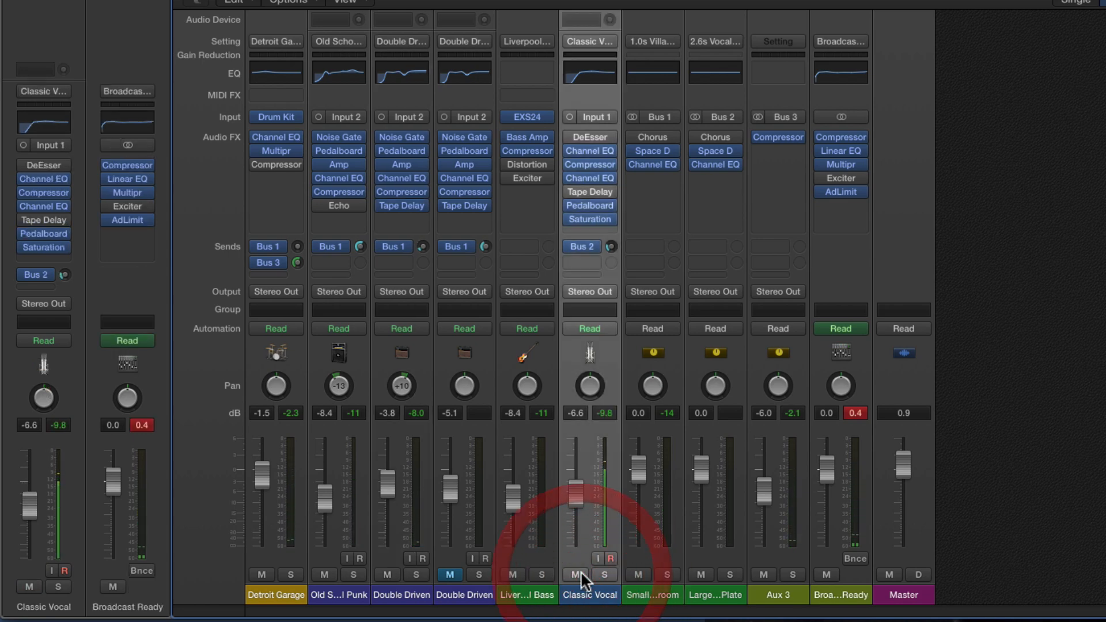
pyautogui.click(592, 219)
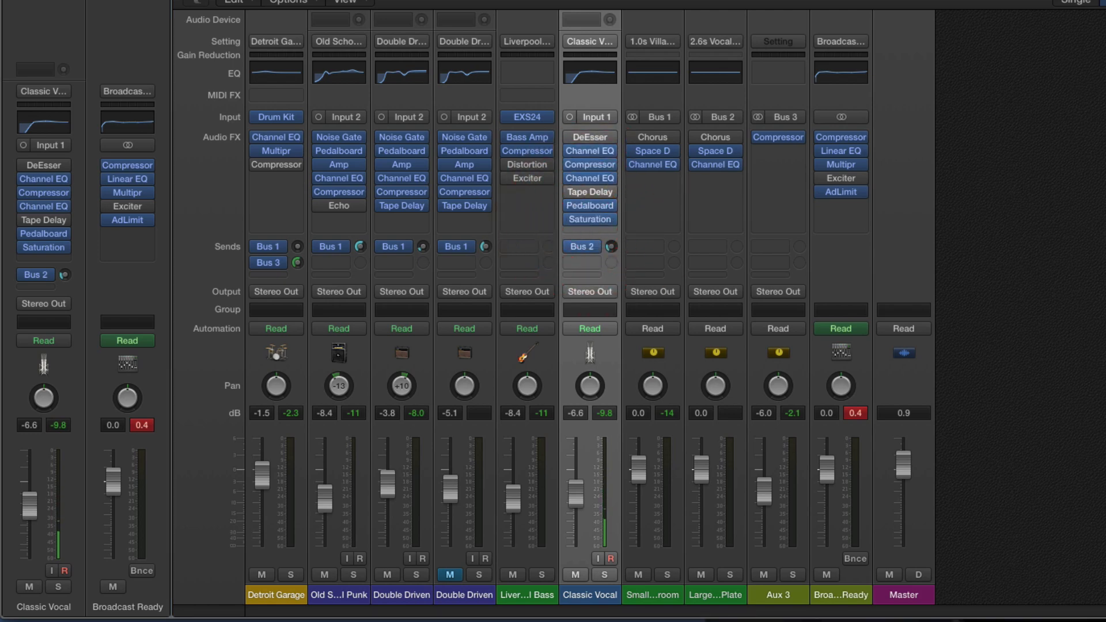
pyautogui.moveTo(661, 130); pyautogui.dragTo(761, 137)
pyautogui.click(752, 288)
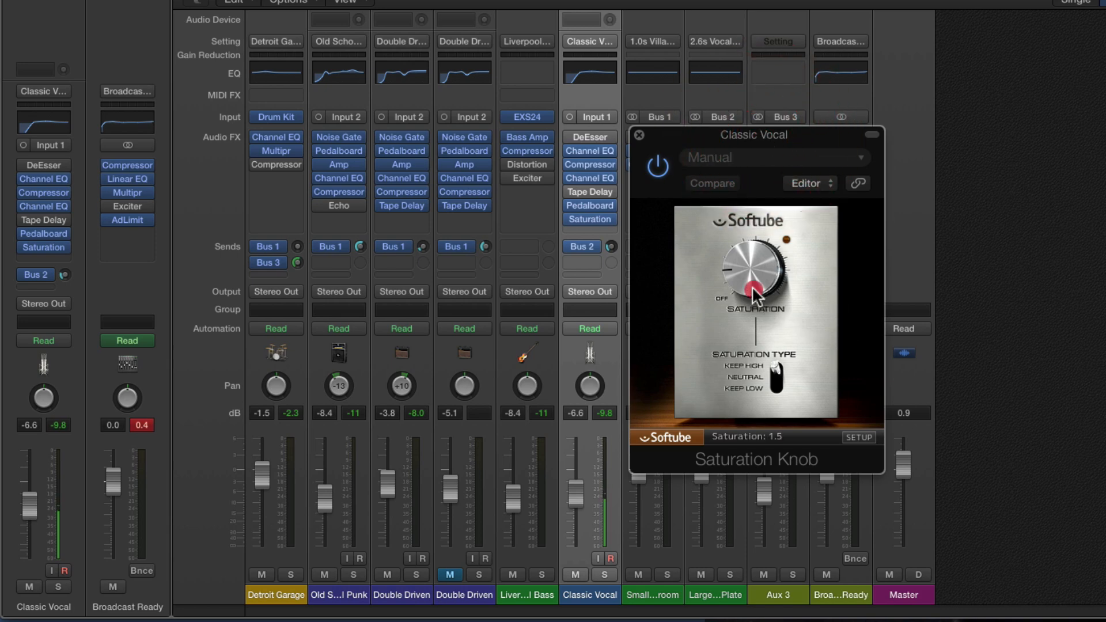
pyautogui.moveTo(752, 288); pyautogui.dragTo(753, 279)
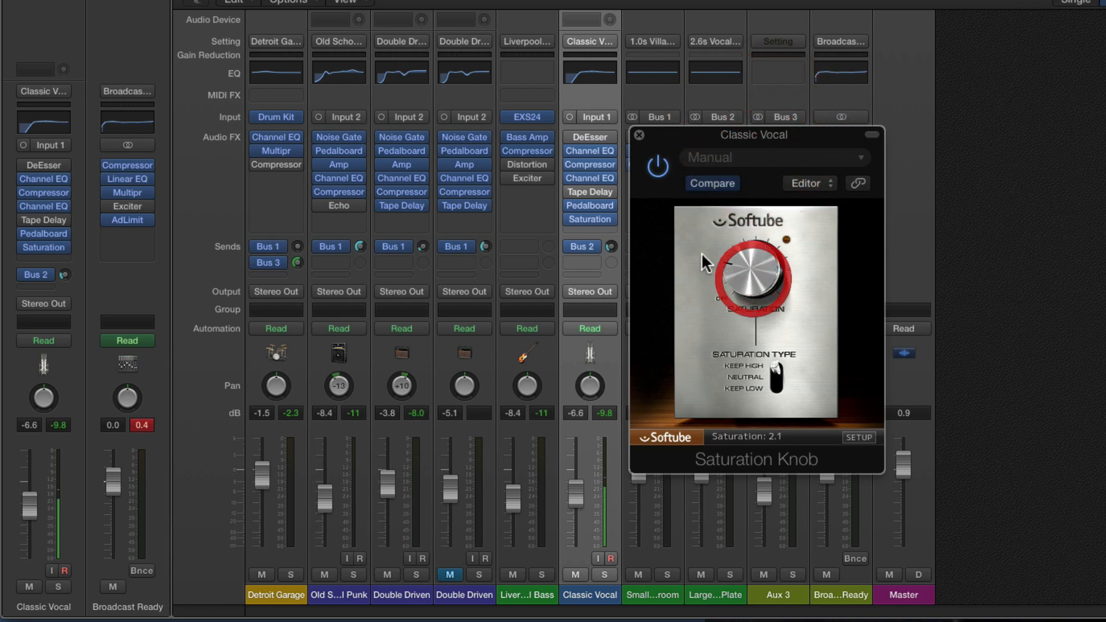
# Close the Saturation Knob and raise the Classic Vocal fader to -5.2 dB against the playing mix
pyautogui.click(638, 136)
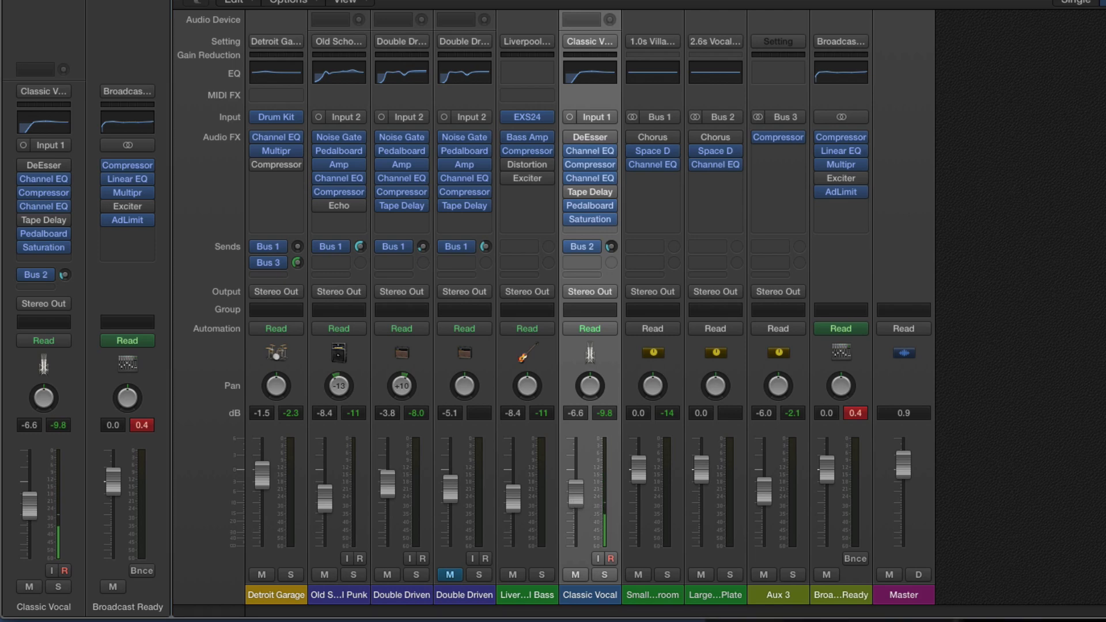
pyautogui.moveTo(577, 490); pyautogui.dragTo(578, 489)
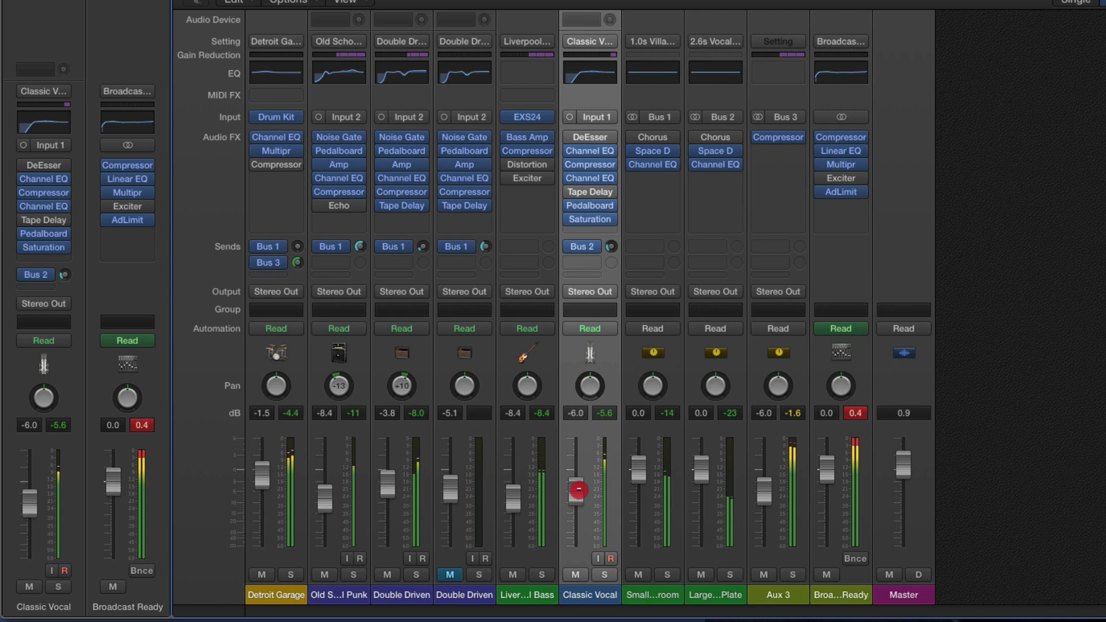
pyautogui.moveTo(577, 492); pyautogui.dragTo(575, 488)
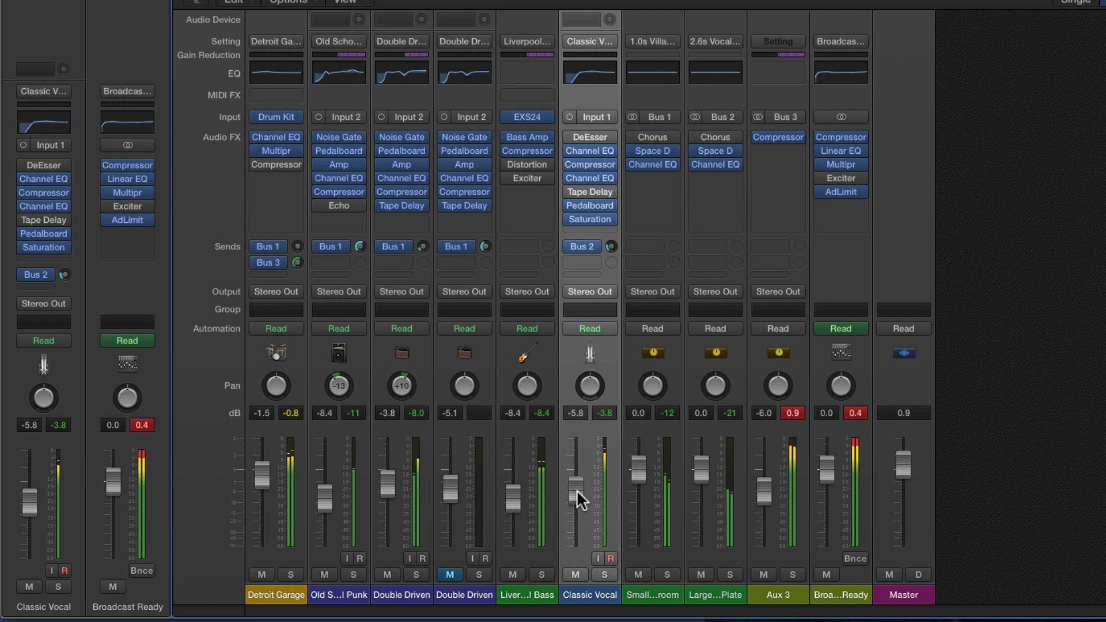
pyautogui.moveTo(577, 491); pyautogui.dragTo(577, 489)
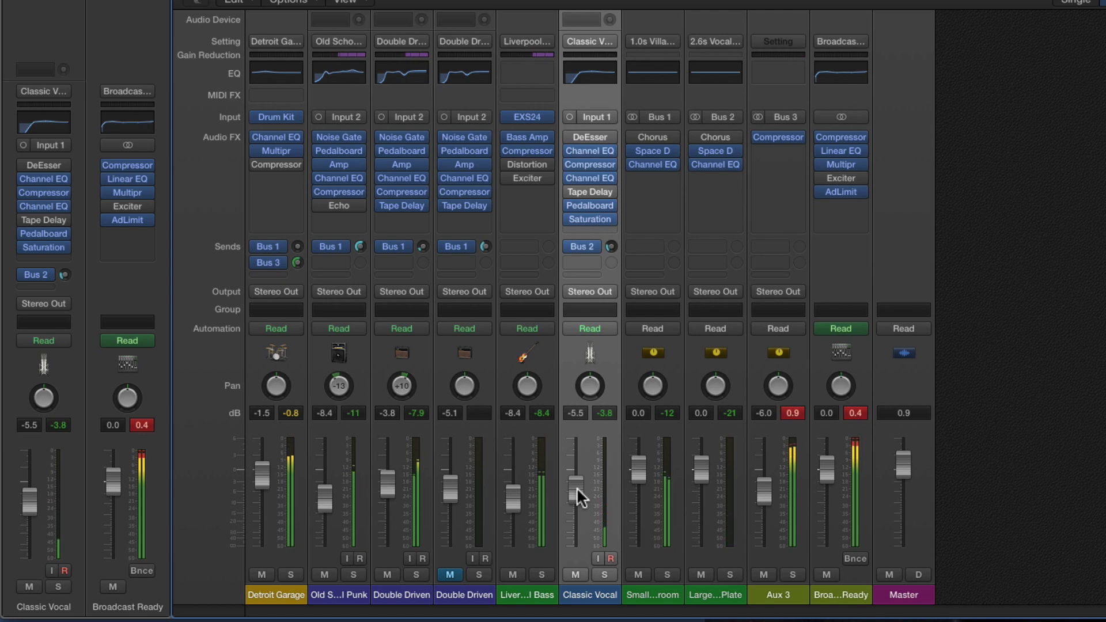
pyautogui.moveTo(576, 488); pyautogui.dragTo(578, 487)
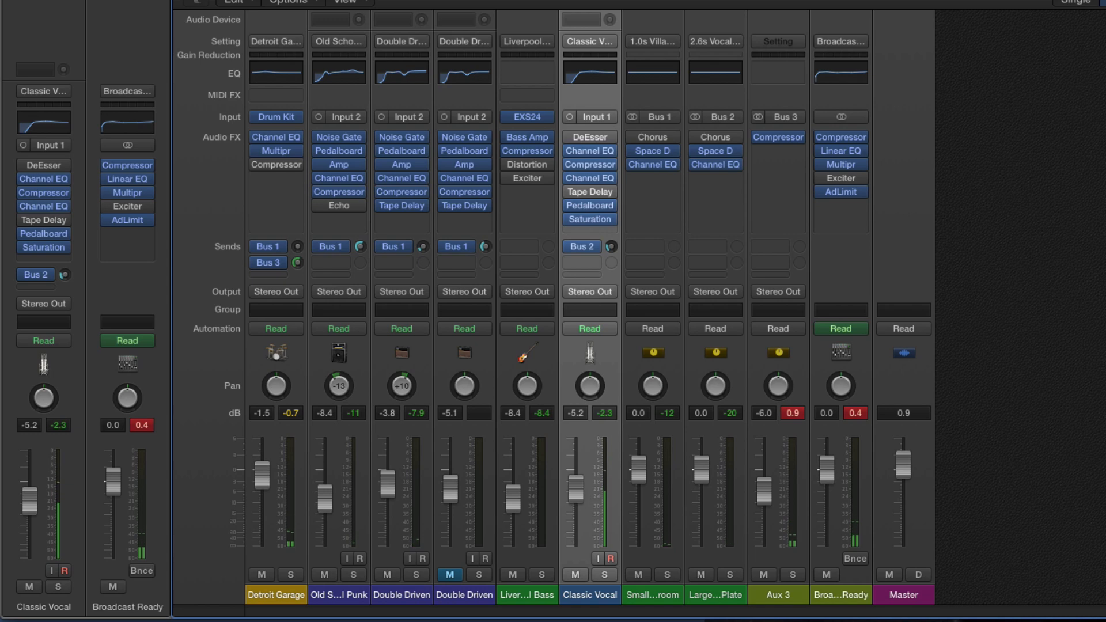
# In the Detroit Garage Smart Controls, lower the snare to -3 dB and set the cymbals to -4 dB during playback
pyautogui.click(339, 595)
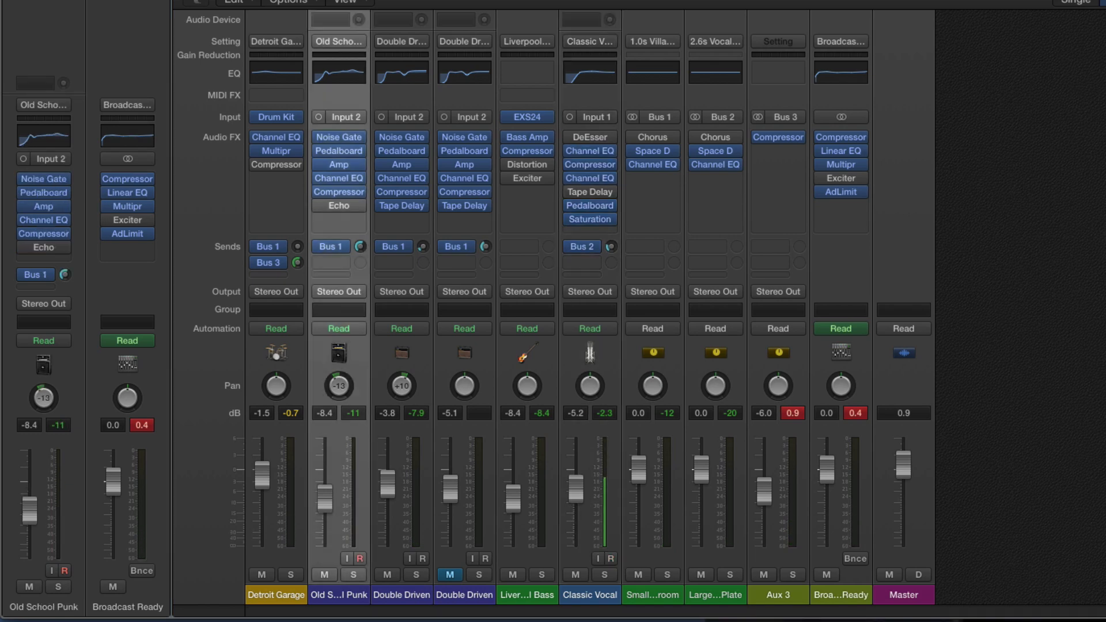
pyautogui.press('b')
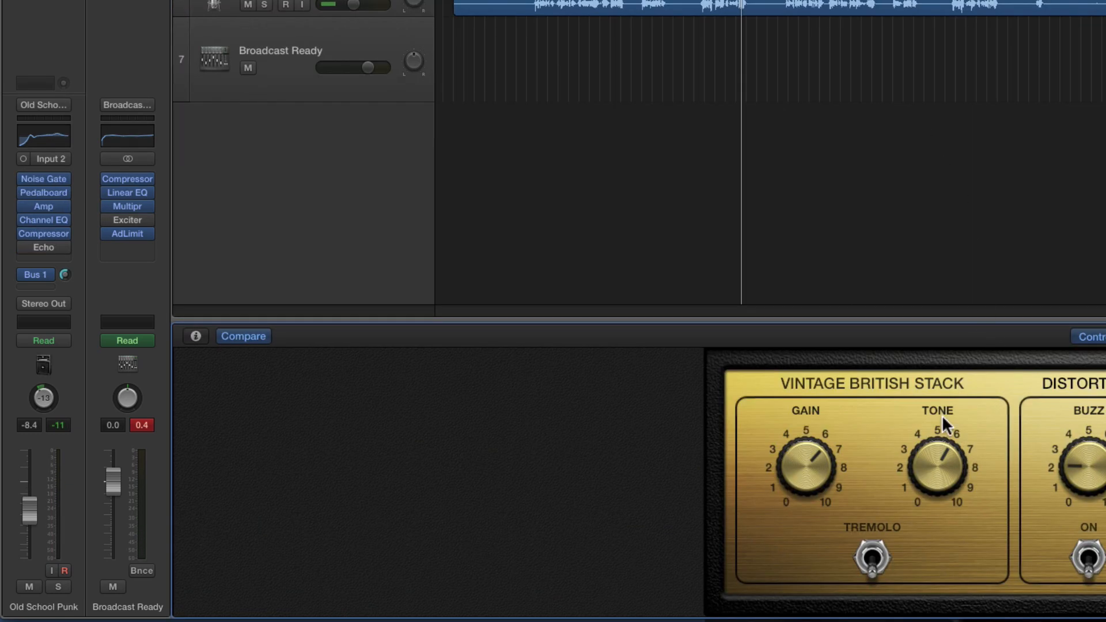
pyautogui.click(288, 1)
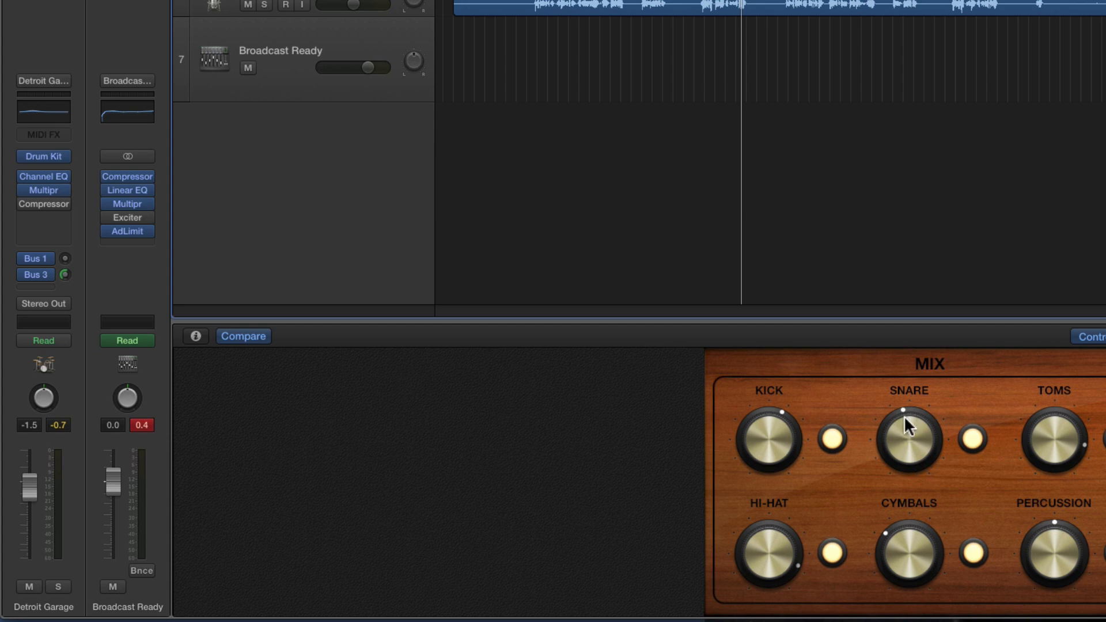
pyautogui.moveTo(910, 535); pyautogui.dragTo(907, 536)
pyautogui.press('space')
pyautogui.moveTo(906, 431)
pyautogui.mouseDown()
pyautogui.moveTo(905, 444)
pyautogui.moveTo(903, 431)
pyautogui.mouseUp()
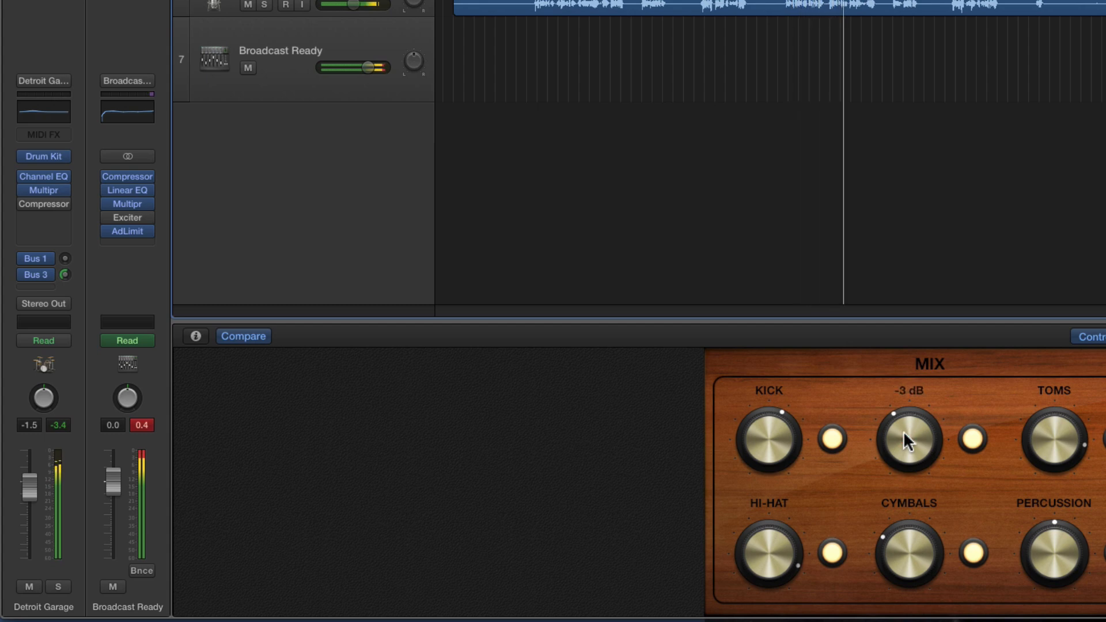
pyautogui.click(903, 431)
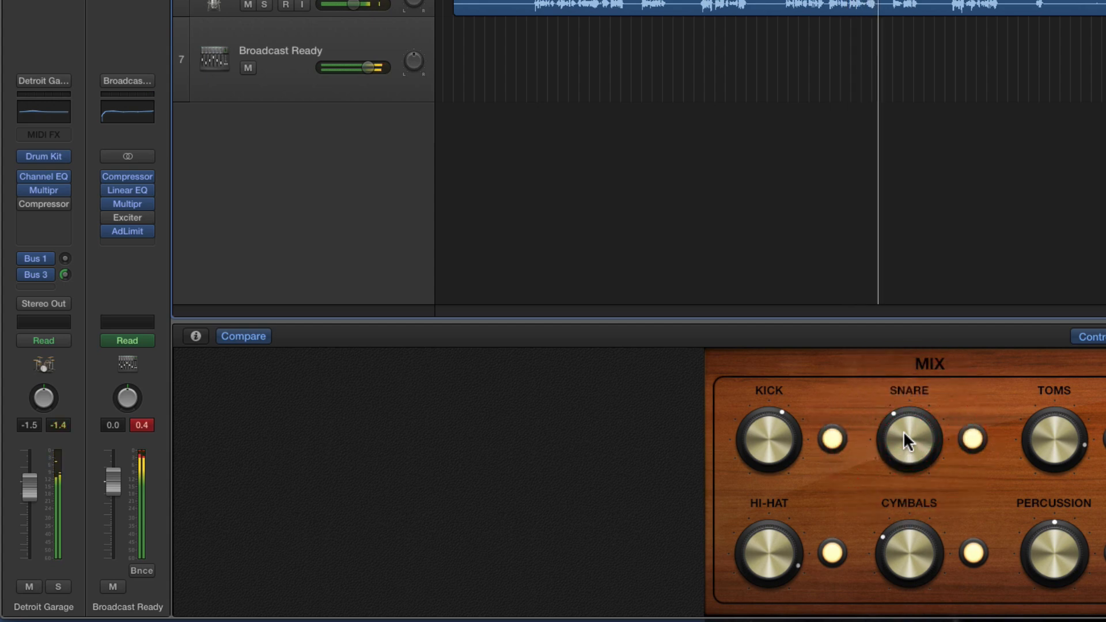
pyautogui.click(913, 557)
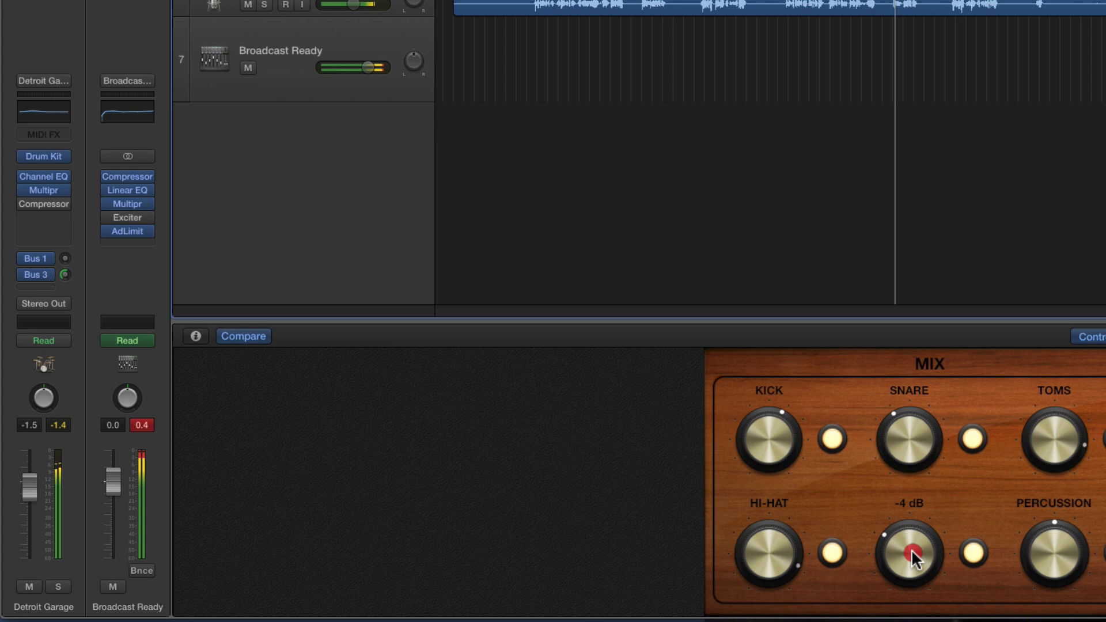
pyautogui.moveTo(912, 549); pyautogui.dragTo(912, 547)
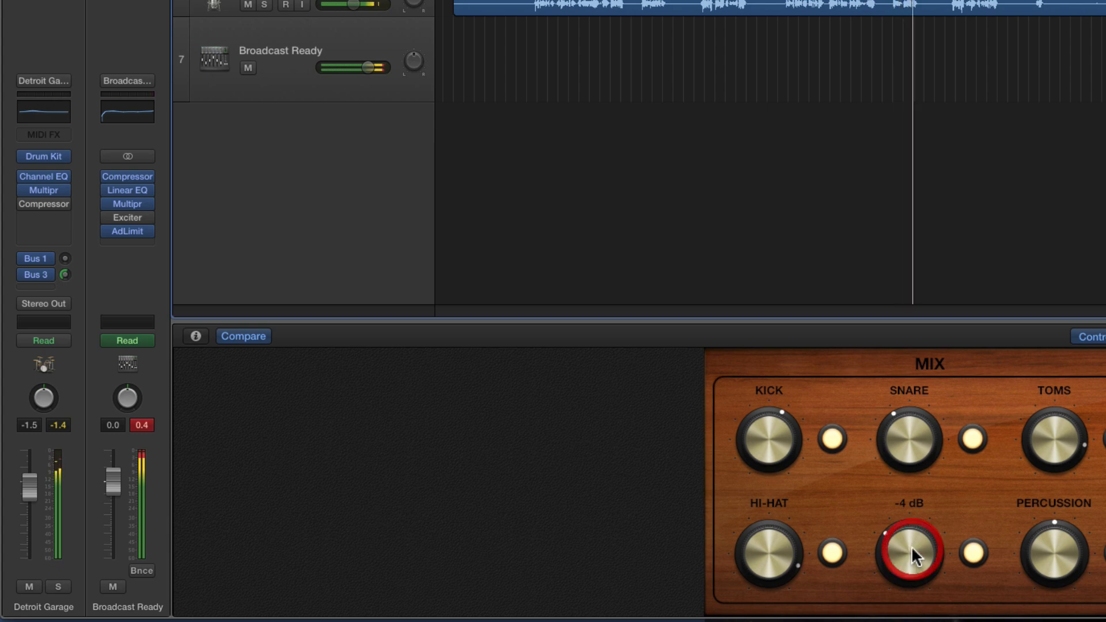
pyautogui.click(912, 547)
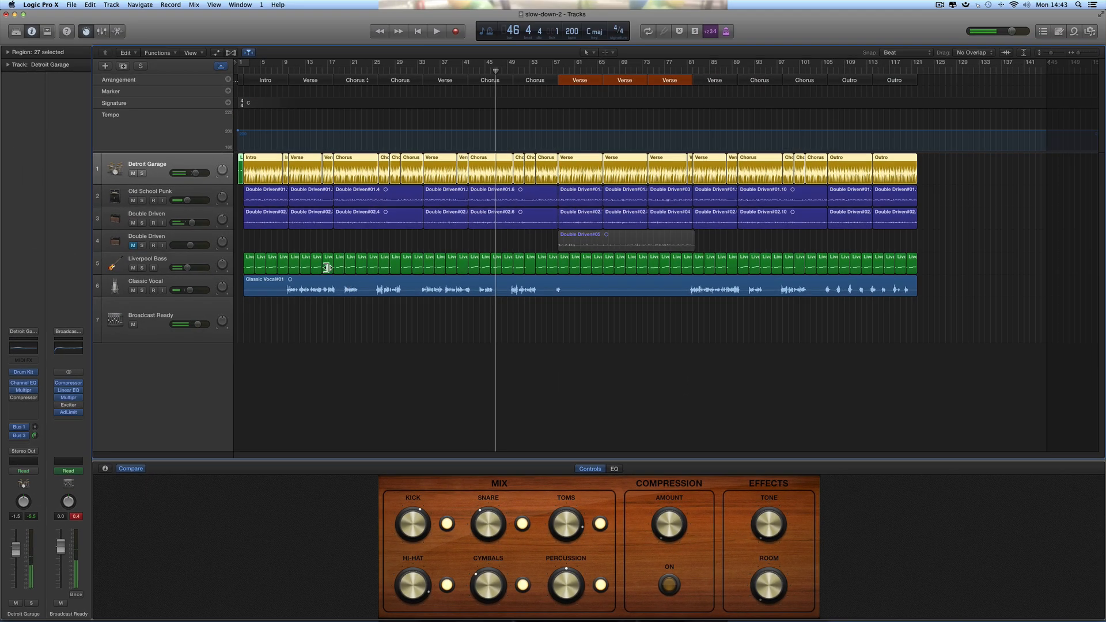
# Unmute the second Double Driven guitar and set its volume to -2.8 dB while playing the verse from around bar 57
pyautogui.moveTo(494, 69); pyautogui.dragTo(546, 69)
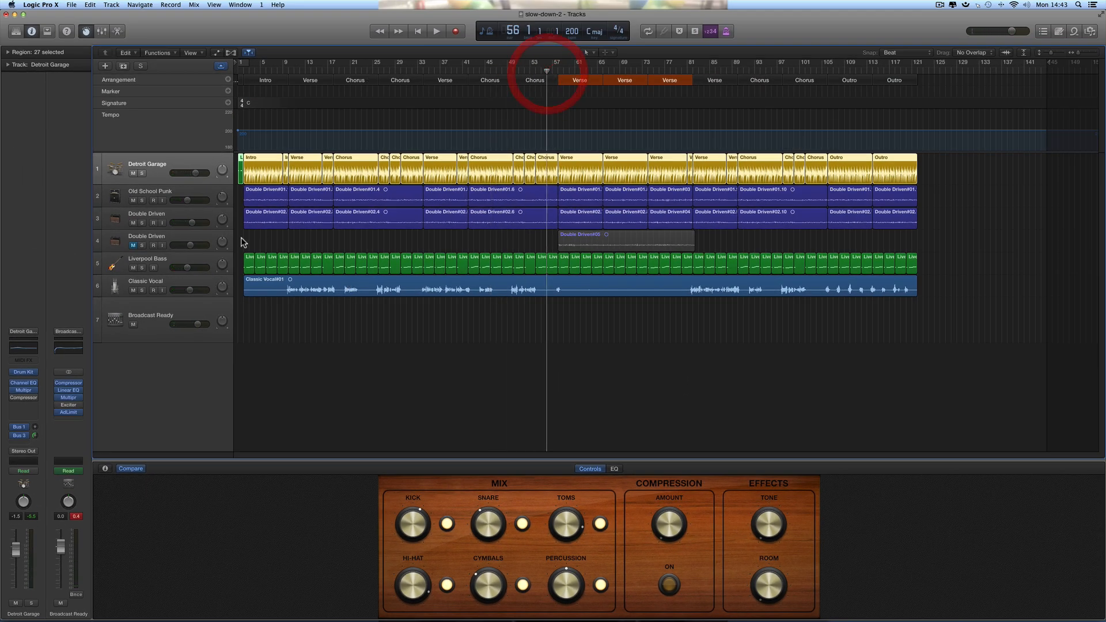
pyautogui.click(173, 237)
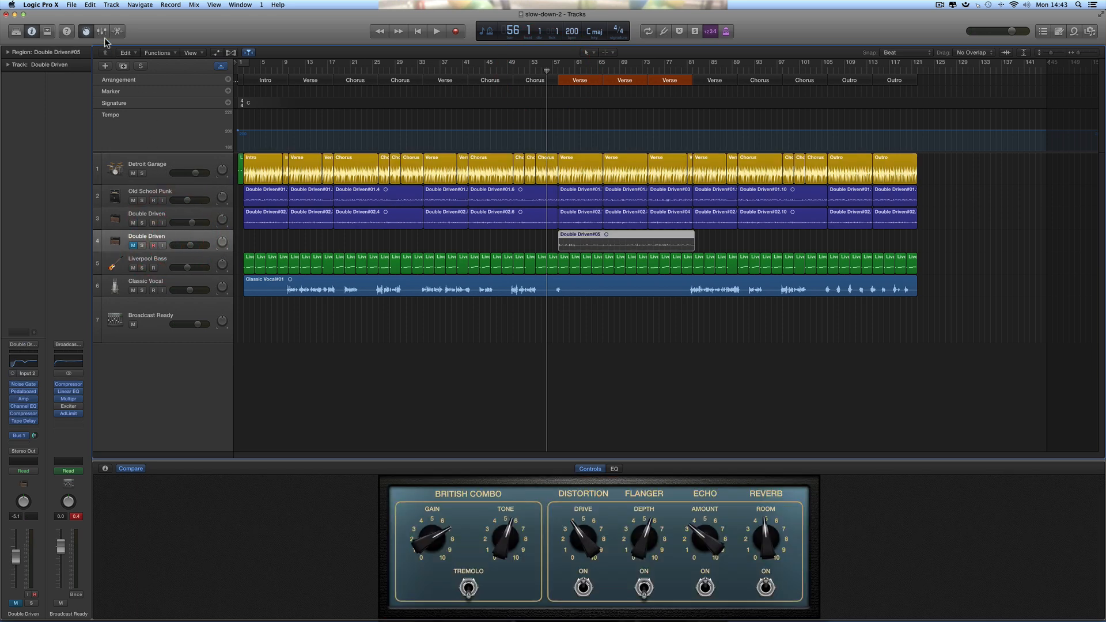
pyautogui.moveTo(192, 248); pyautogui.dragTo(195, 246)
pyautogui.click(133, 246)
pyautogui.click(153, 246)
pyautogui.press('space')
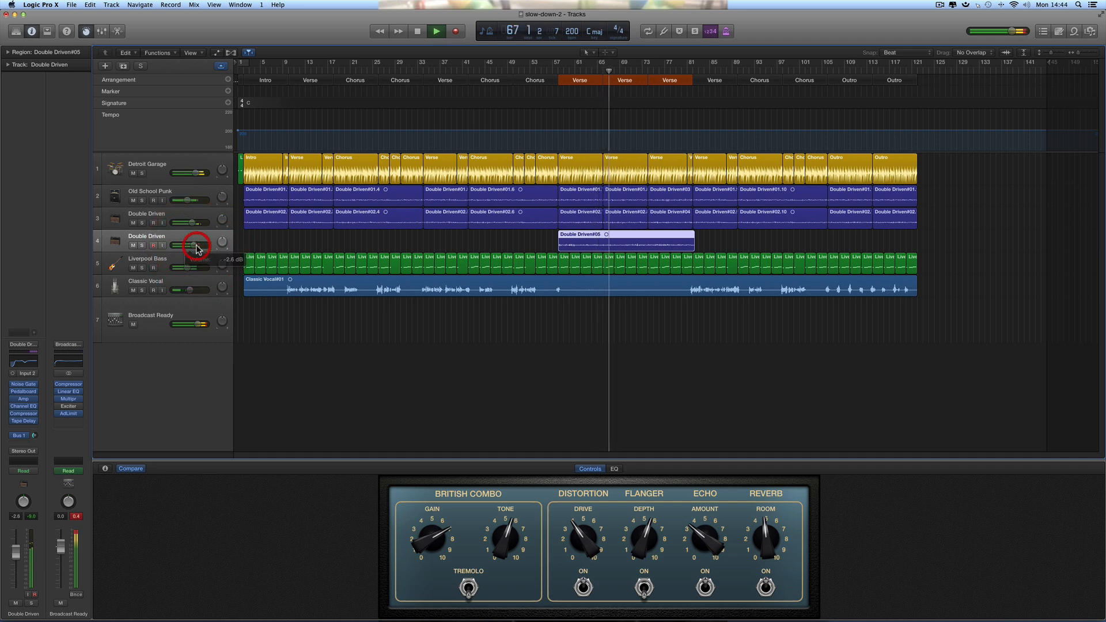
pyautogui.click(553, 71)
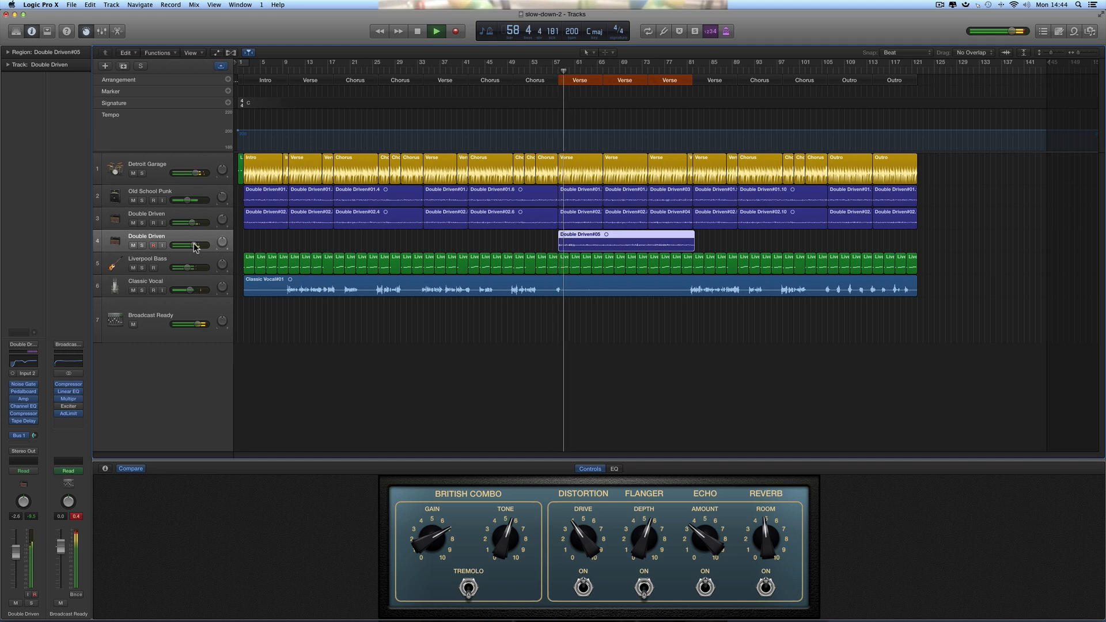
pyautogui.moveTo(194, 246); pyautogui.dragTo(193, 245)
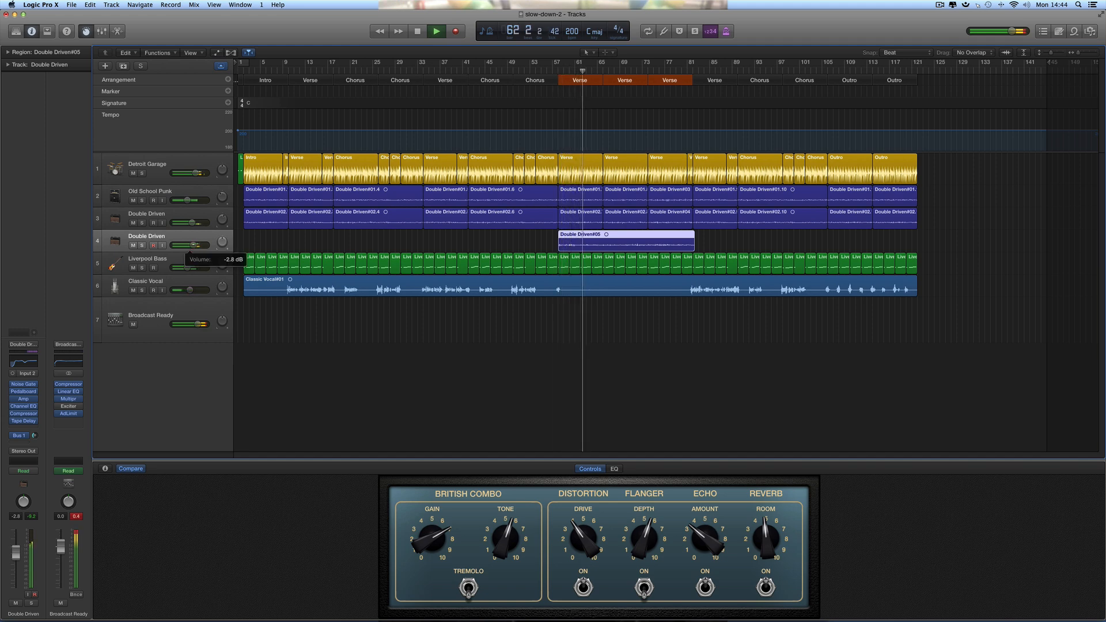
pyautogui.press('space')
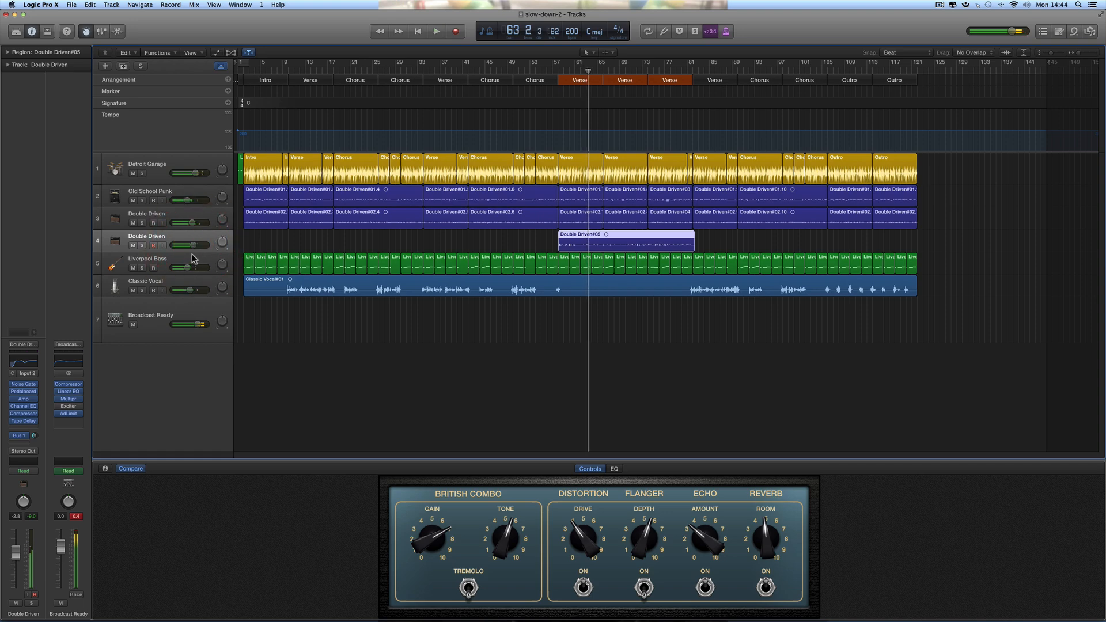
pyautogui.click(103, 31)
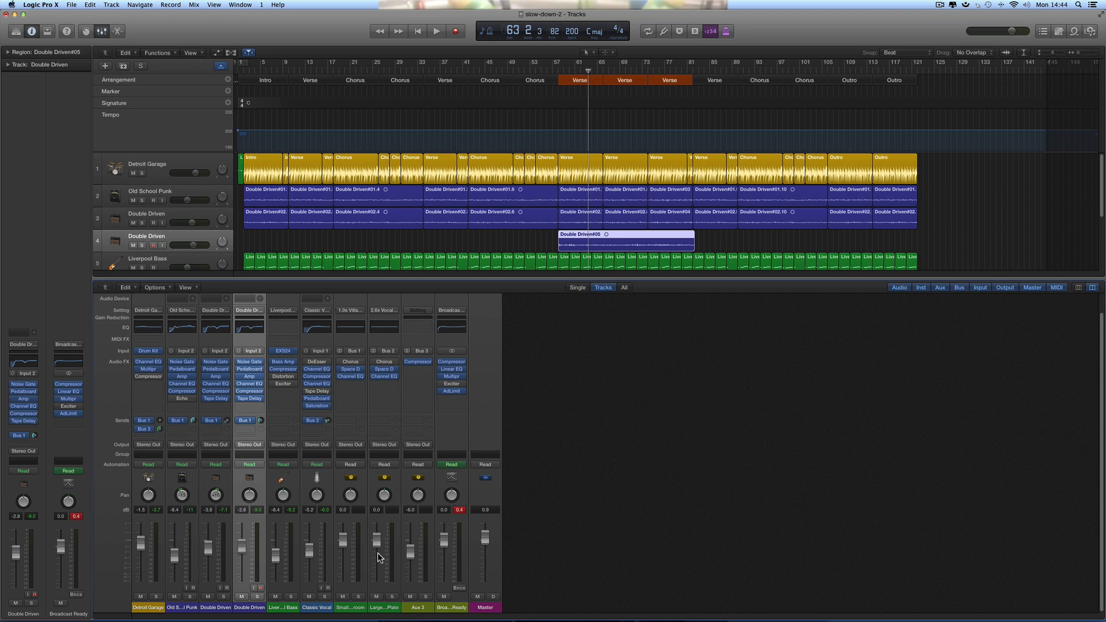
pyautogui.click(169, 164)
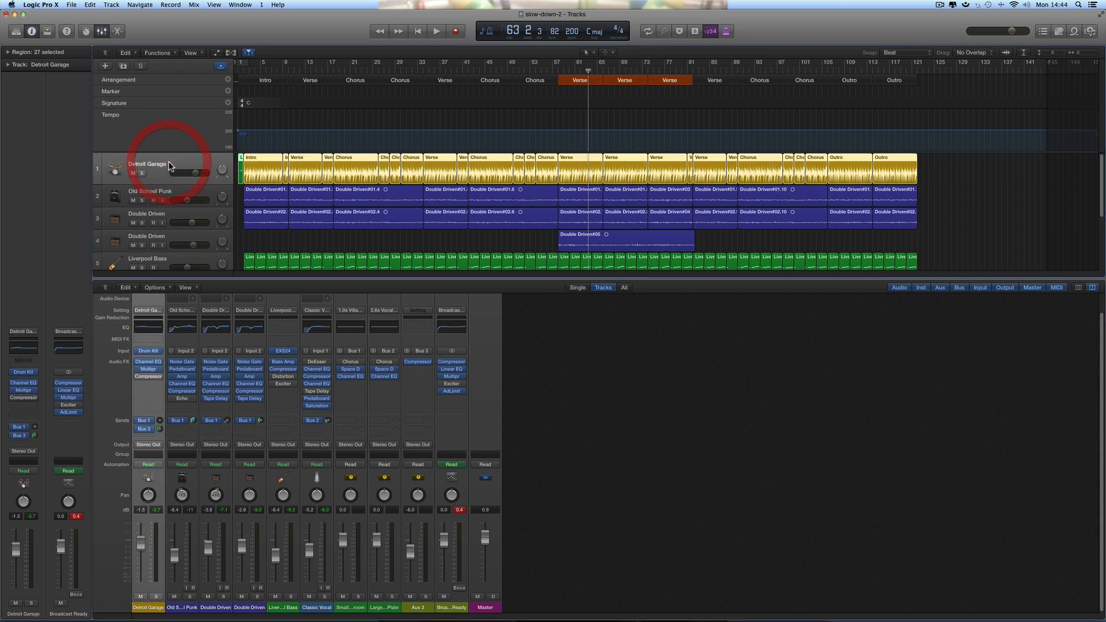
pyautogui.click(87, 31)
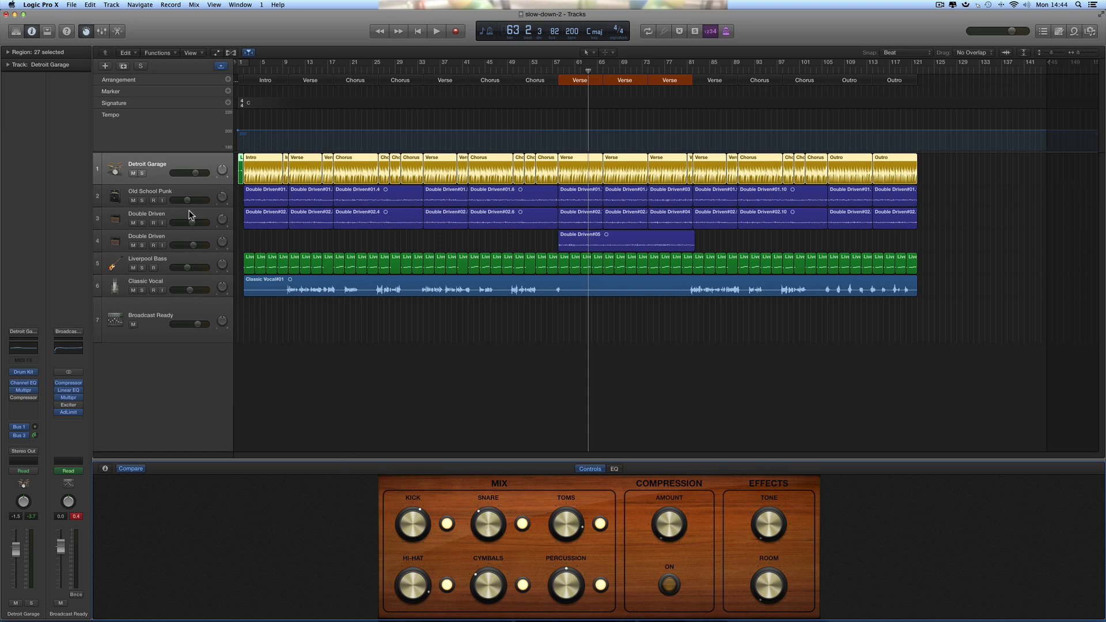
# In the mixer, rebalance the guitars during playback with Old School Punk at -8.6 dB and the first Double Driven at -3.7 dB
pyautogui.click(101, 31)
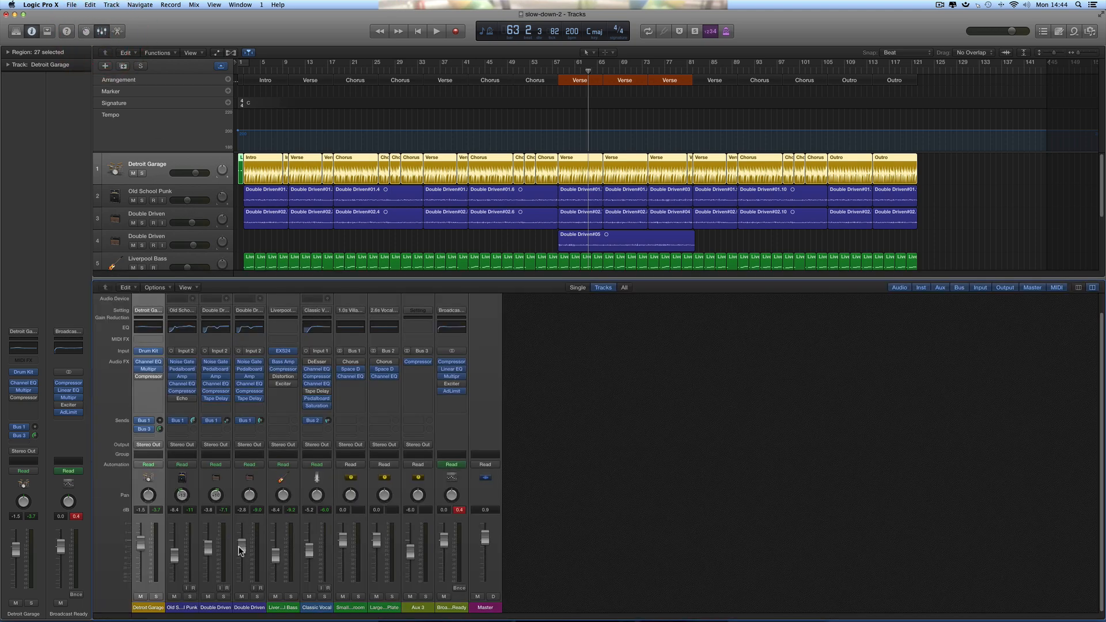
pyautogui.press('space')
pyautogui.click(175, 558)
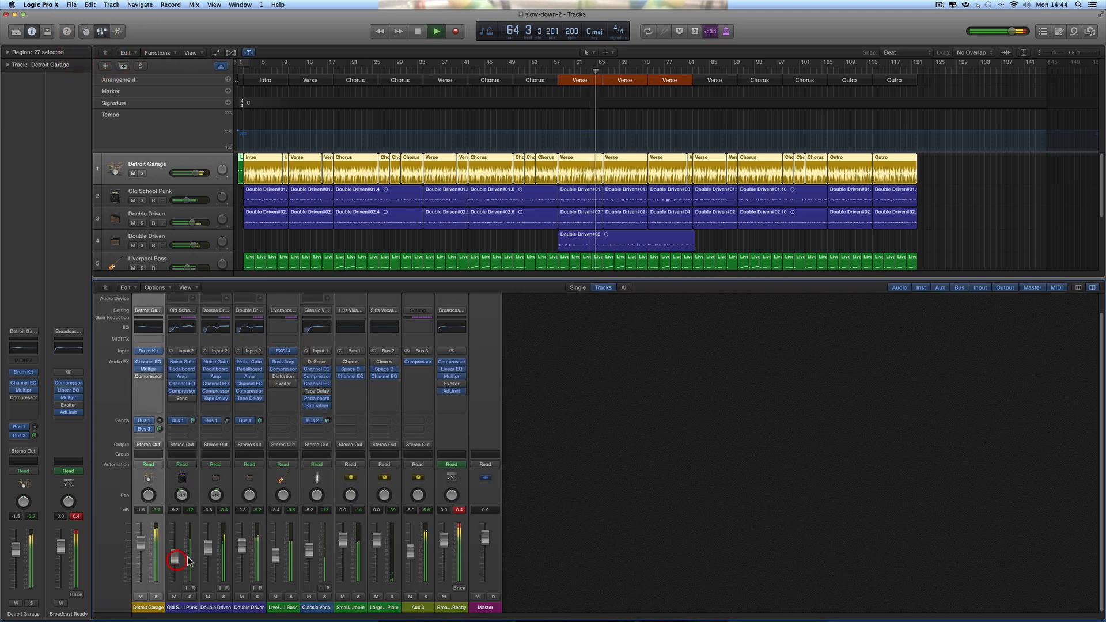
pyautogui.click(209, 550)
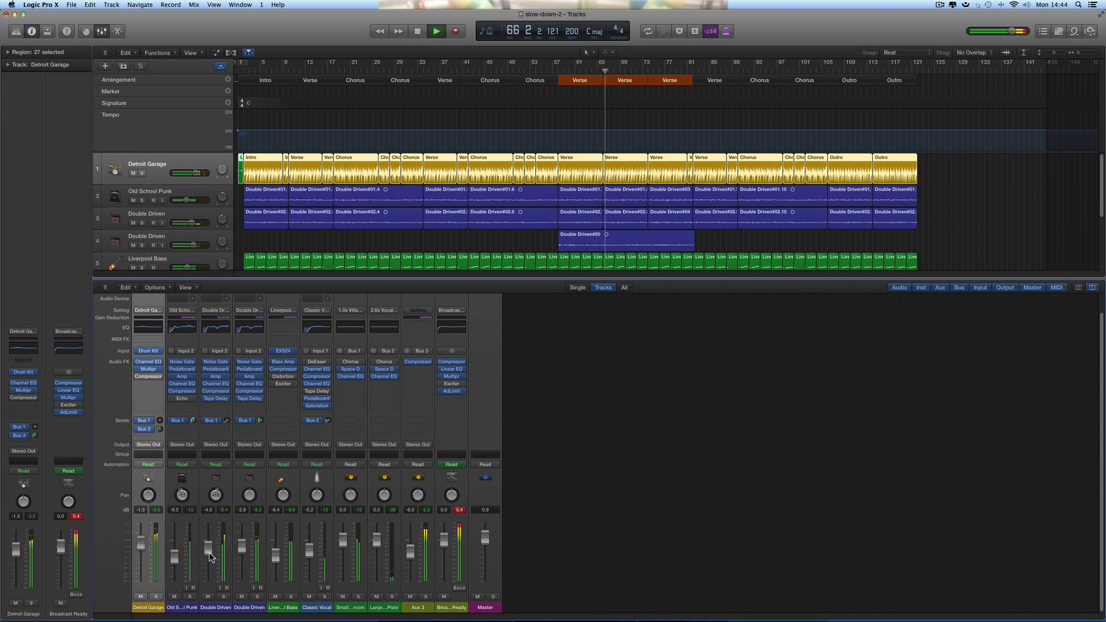
pyautogui.click(209, 551)
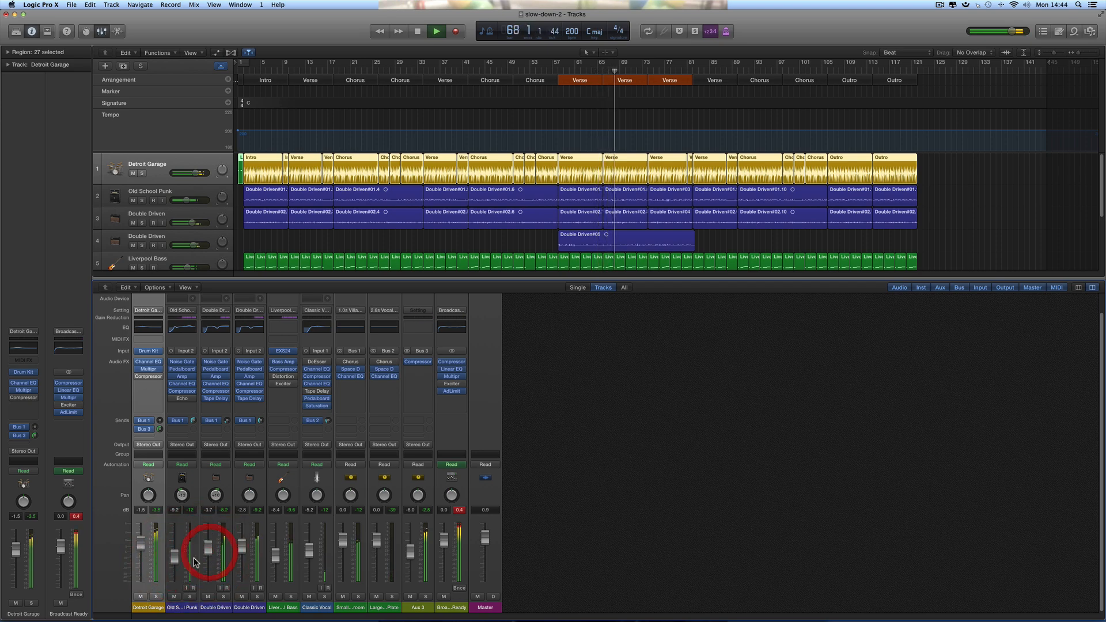
pyautogui.click(175, 556)
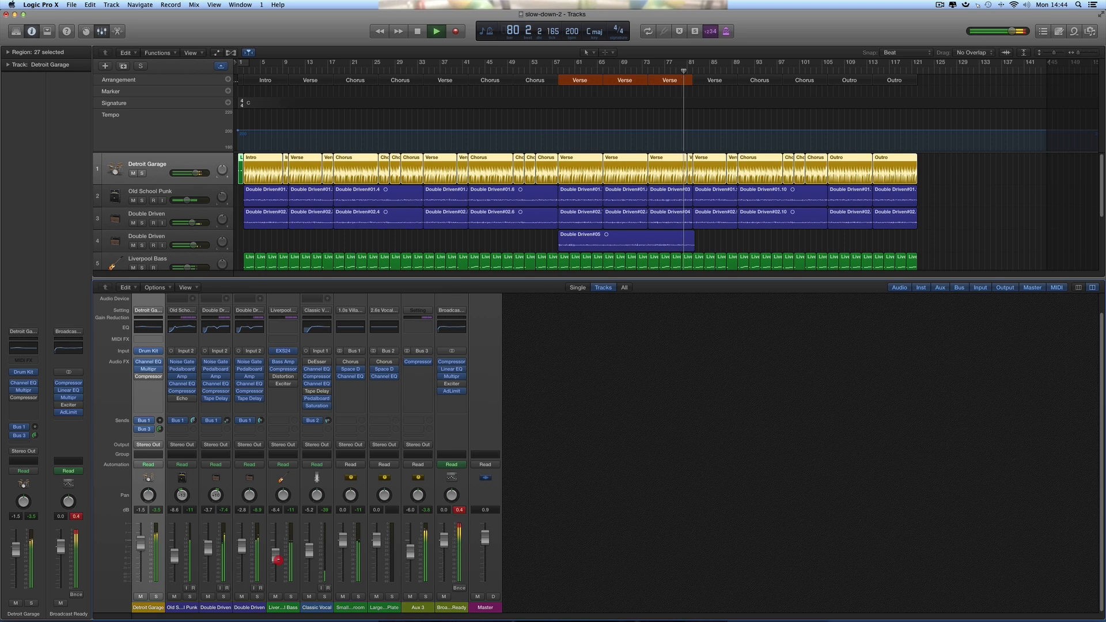
# Keep the Liverpool Bass fader at -8.4 dB, raise Classic Vocal to -5.0 dB and stop playback
pyautogui.click(278, 563)
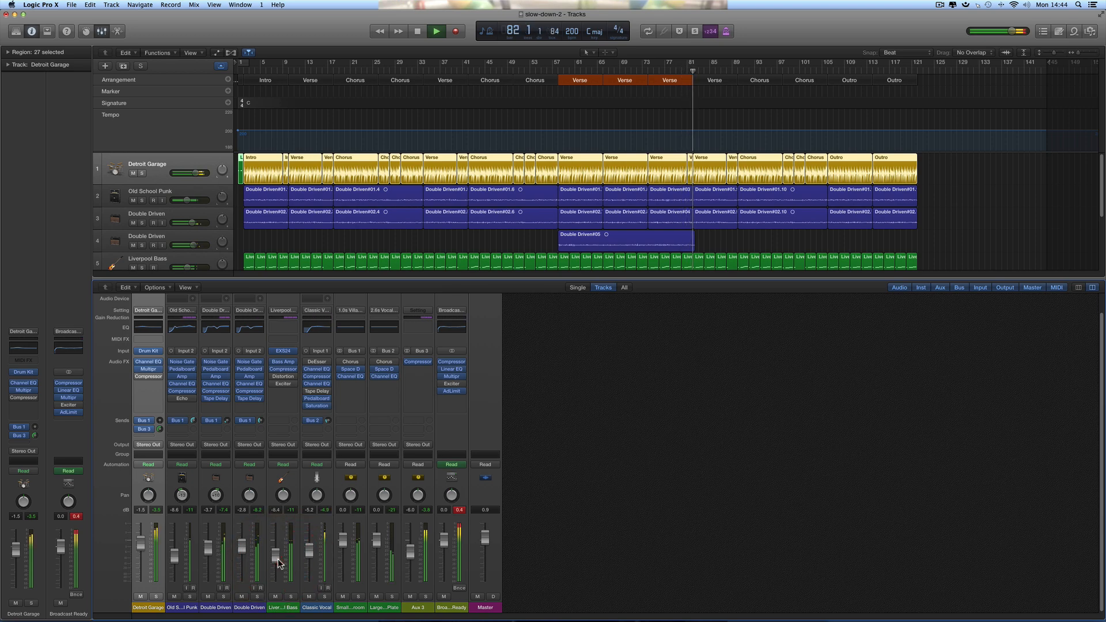
pyautogui.moveTo(307, 558); pyautogui.dragTo(307, 557)
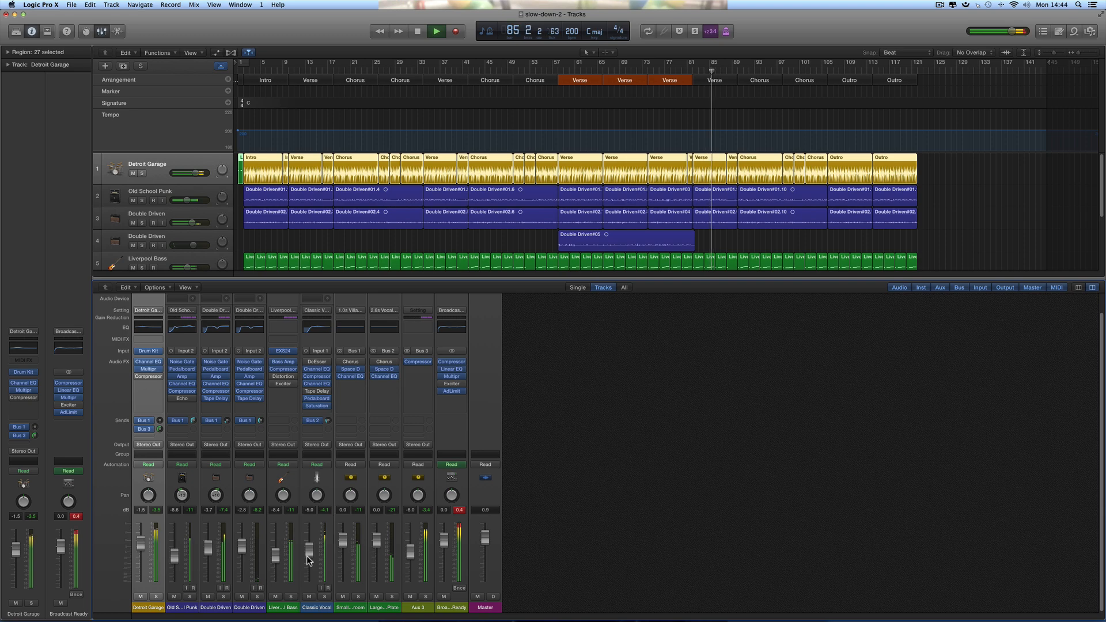
pyautogui.press('space')
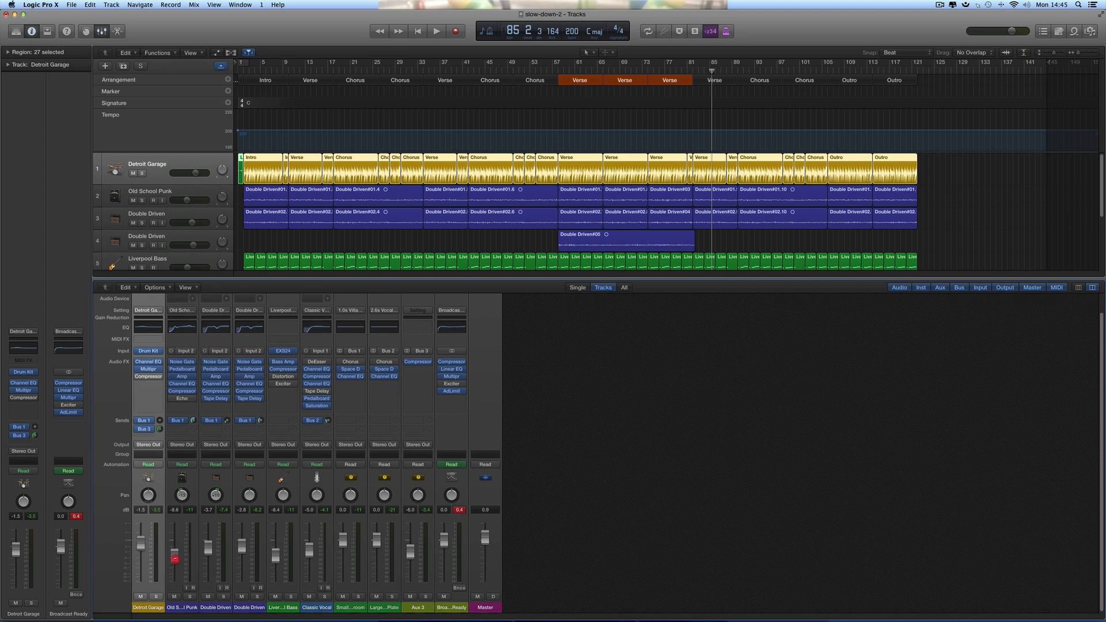
# With playback stopped, keep Old School Punk at -8.6 dB and set the first Double Driven fader to -3.8 dB
pyautogui.moveTo(174, 558); pyautogui.dragTo(174, 557)
pyautogui.click(209, 555)
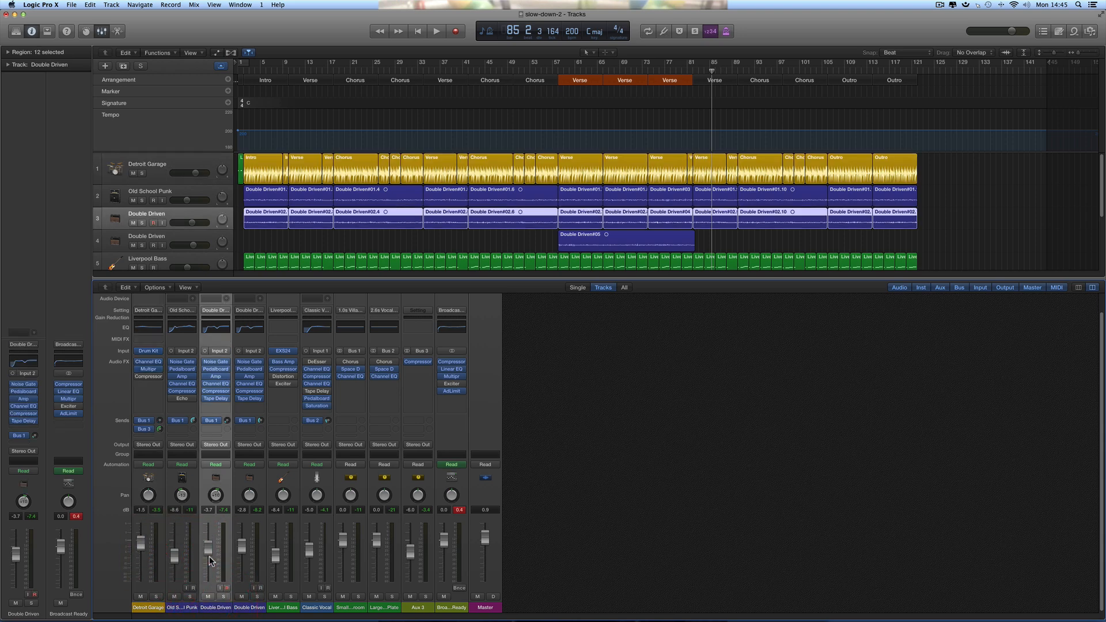
pyautogui.moveTo(209, 555); pyautogui.dragTo(208, 553)
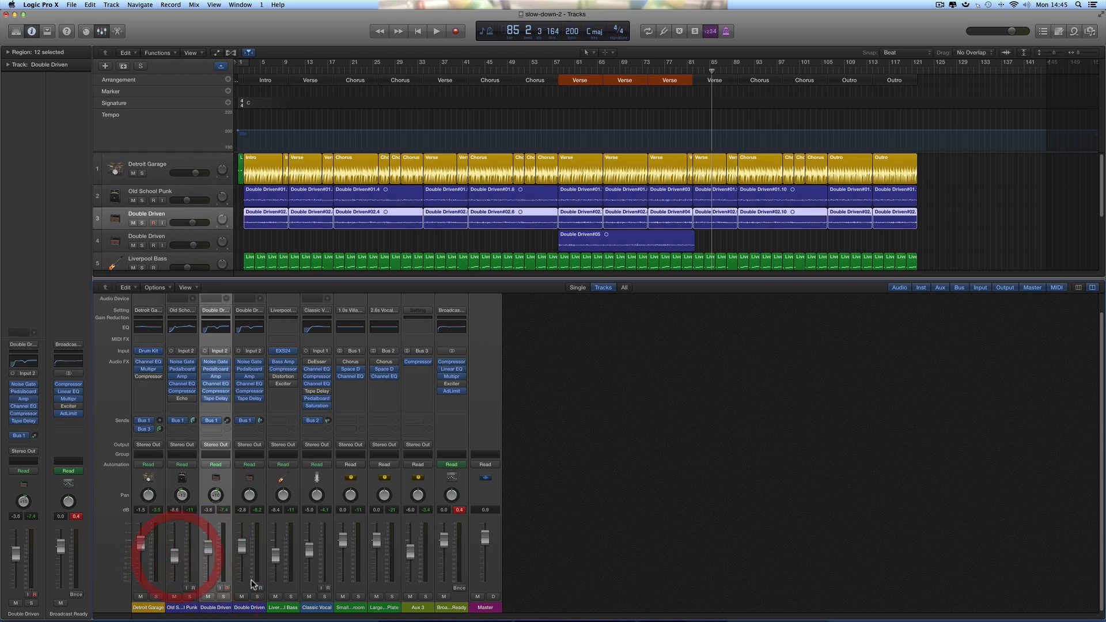
# Play the chorus, lower the Aux 3 parallel drum bus fader to -6.4 dB and stop playback
pyautogui.press('space')
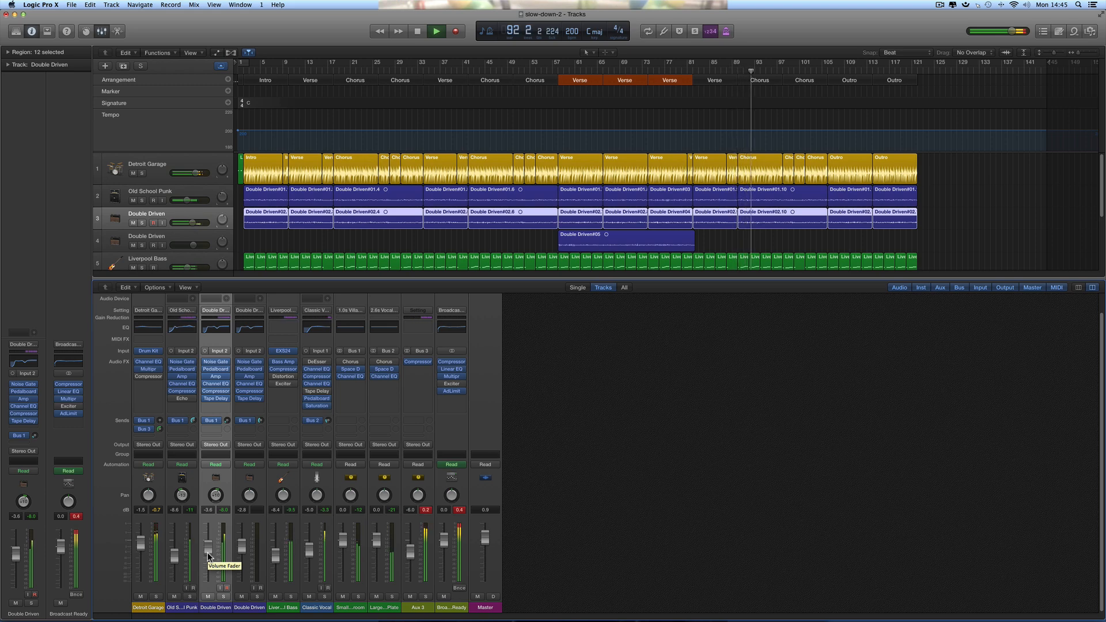
pyautogui.click(412, 562)
pyautogui.press('space')
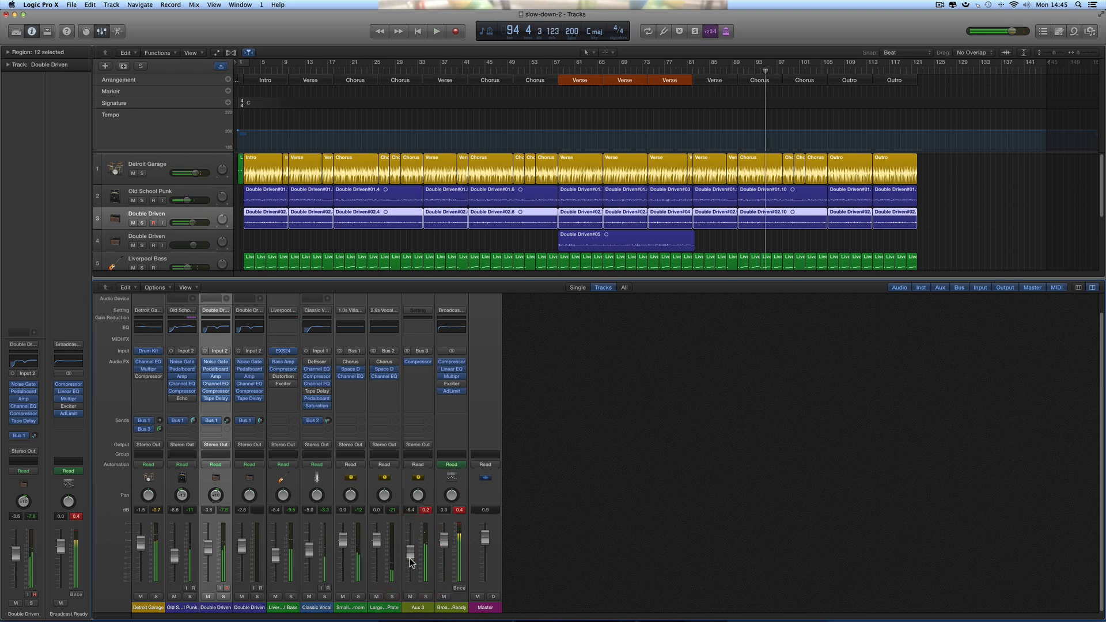